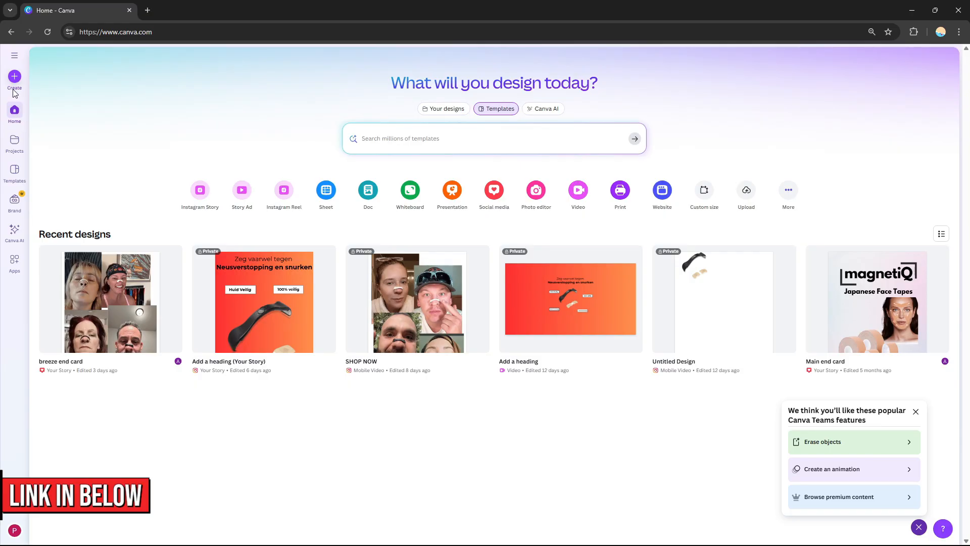
- Search the templates for "business flyer"
click(14, 59)
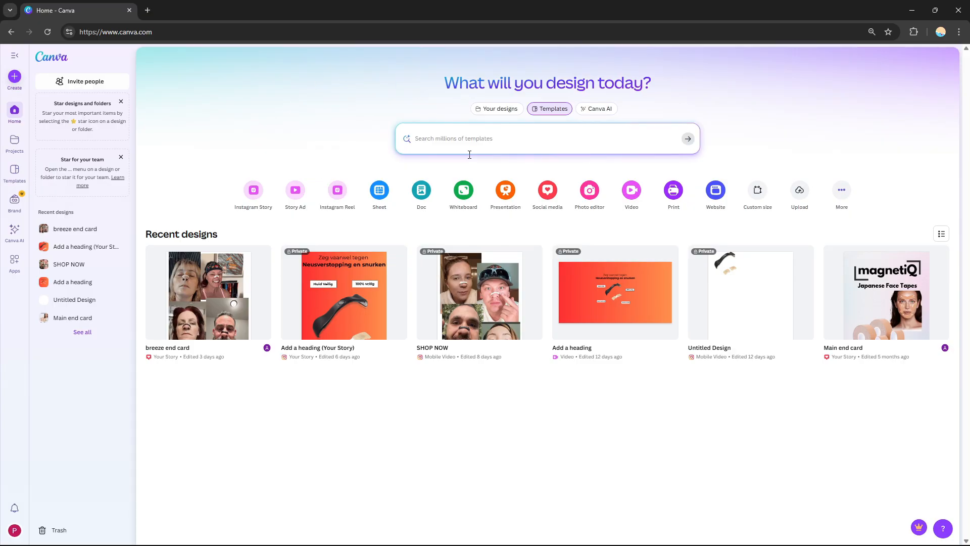
click(457, 142)
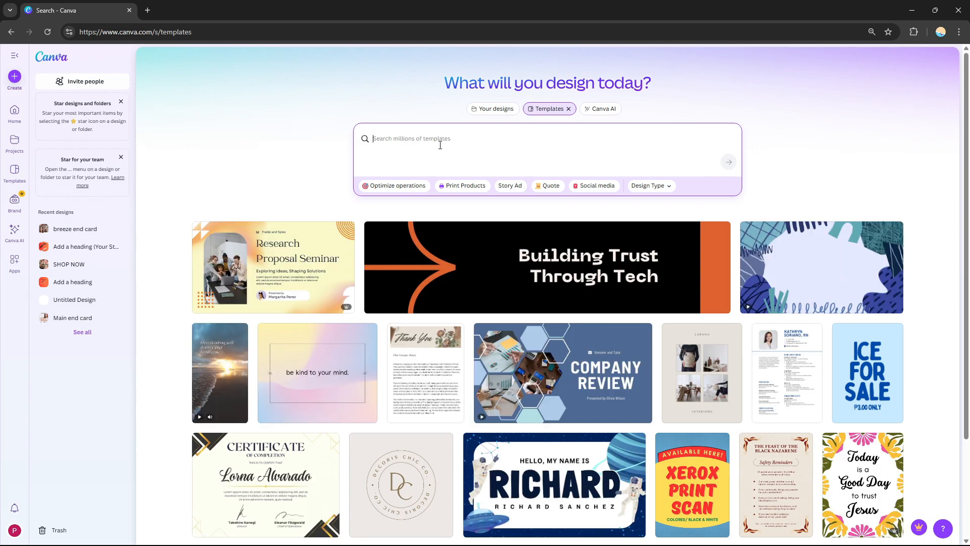
text(bus)
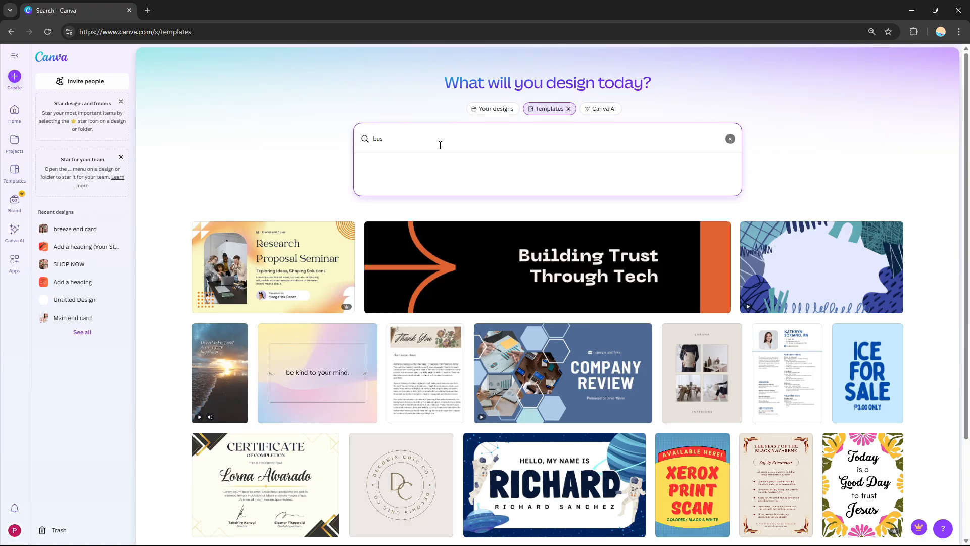
text(iness flyer)
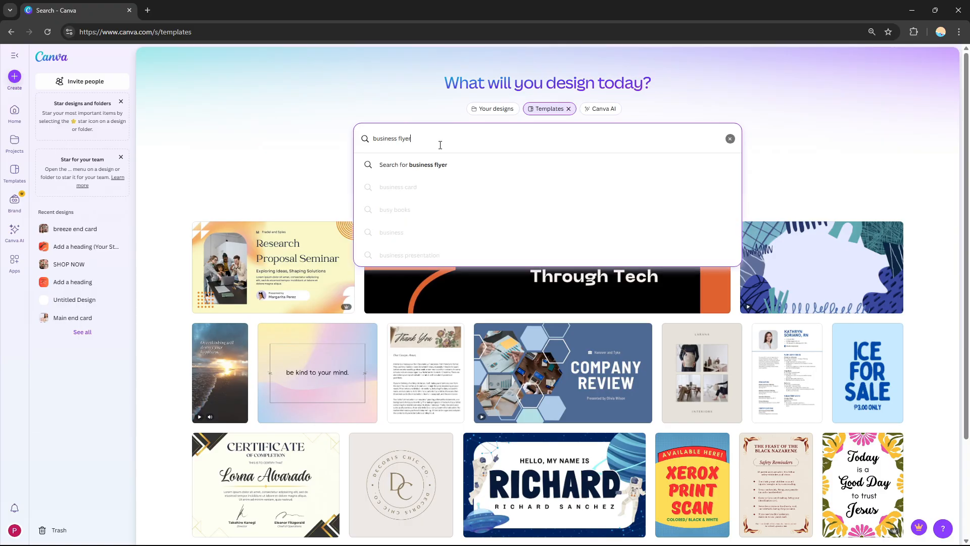
click(478, 163)
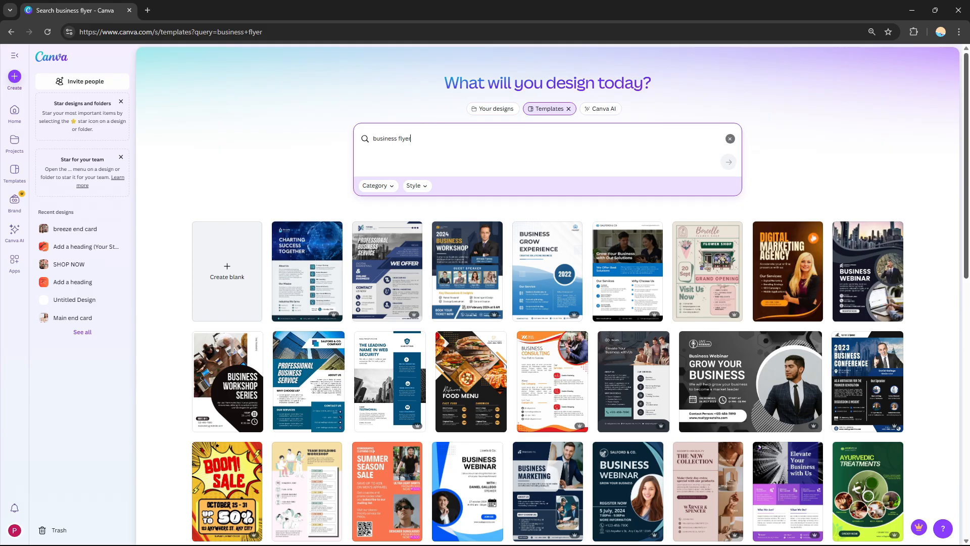
- Browse through the business flyer template results
scroll(552, 296, down, 5)
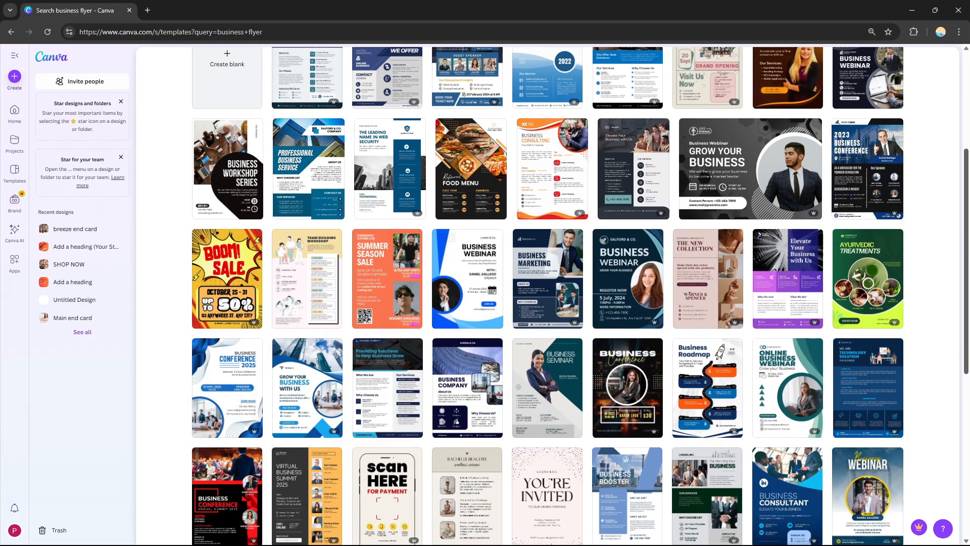
scroll(552, 296, down, 5)
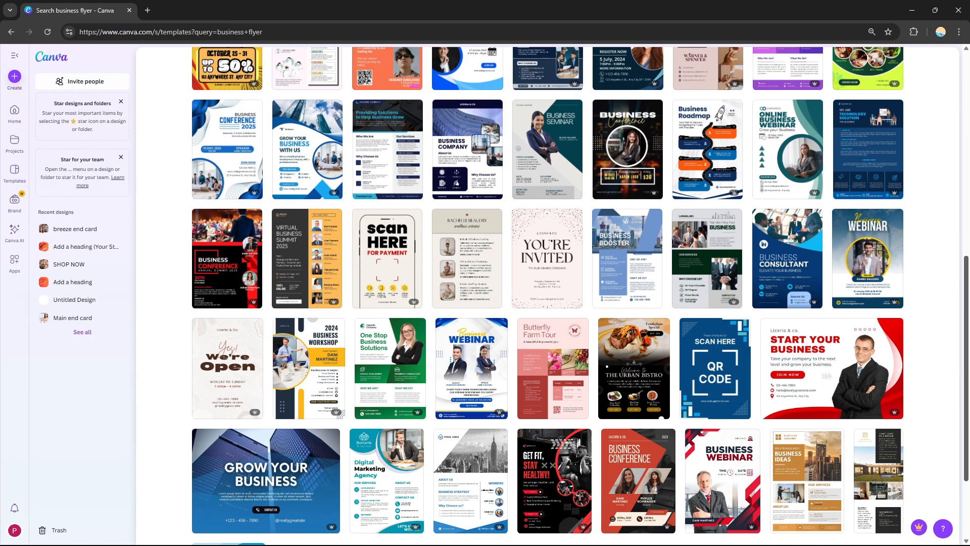
scroll(963, 467, down, 10)
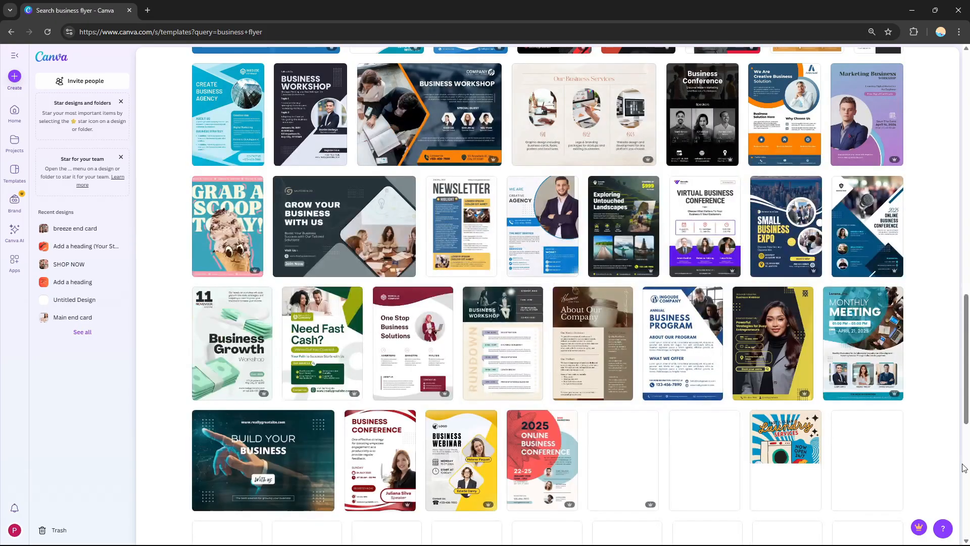
scroll(962, 467, down, 2)
scroll(964, 460, down, 7)
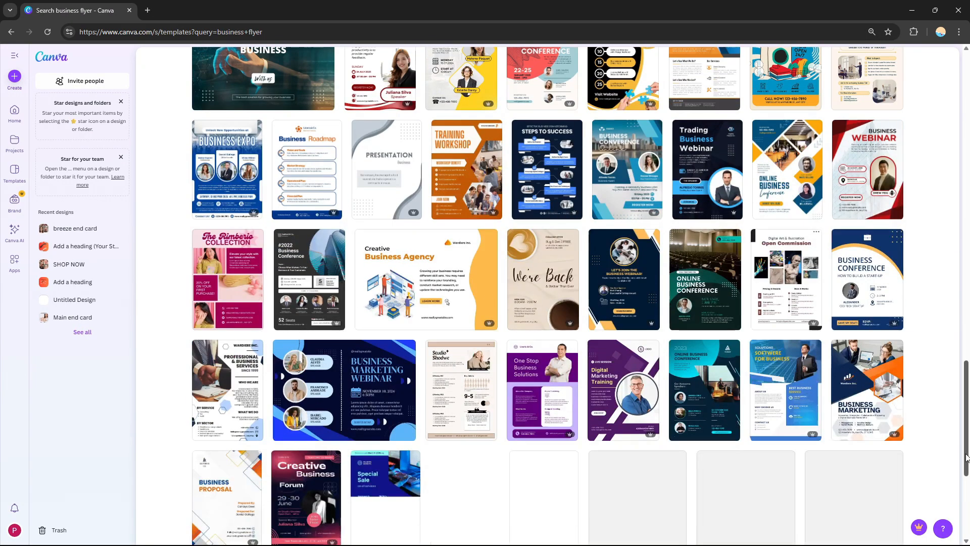
scroll(966, 457, down, 10)
scroll(548, 295, up, 9)
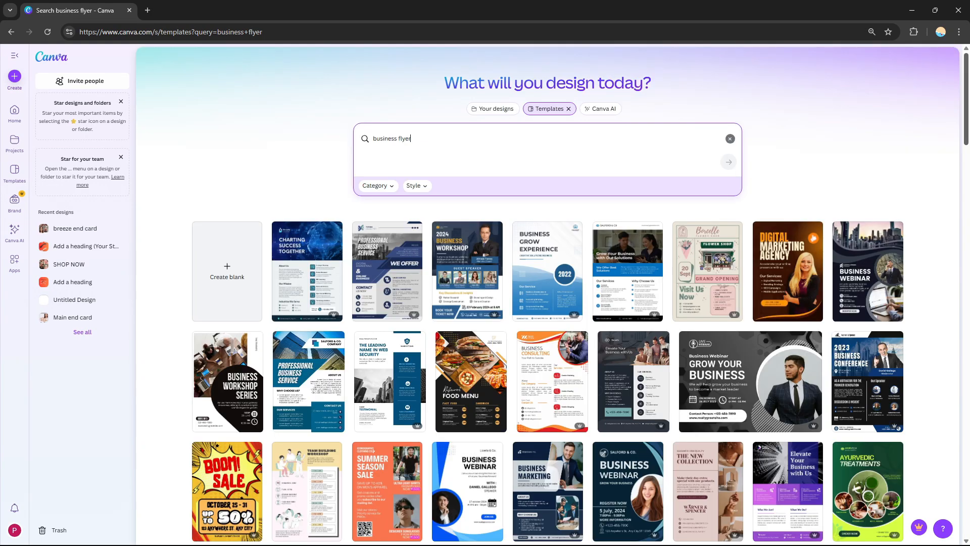
scroll(547, 296, down, 7)
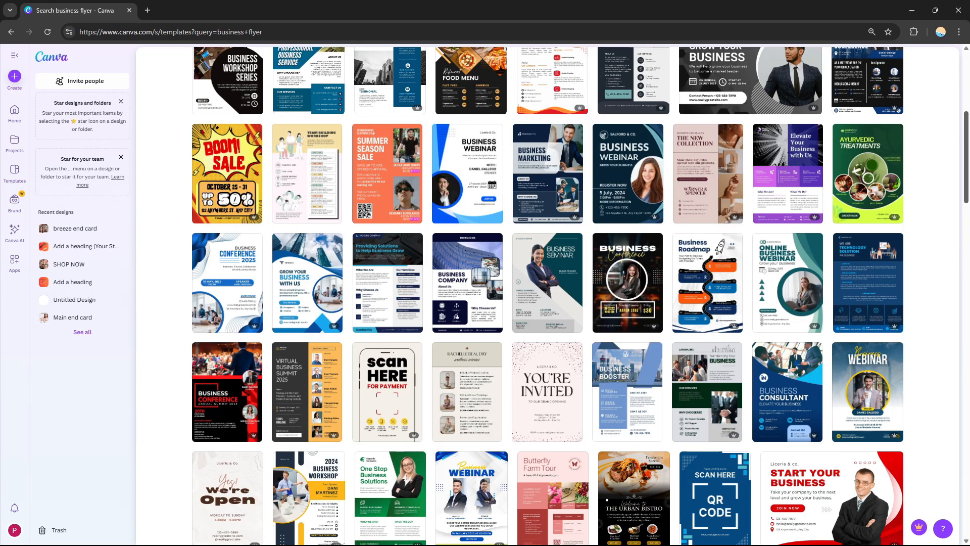
scroll(547, 295, down, 10)
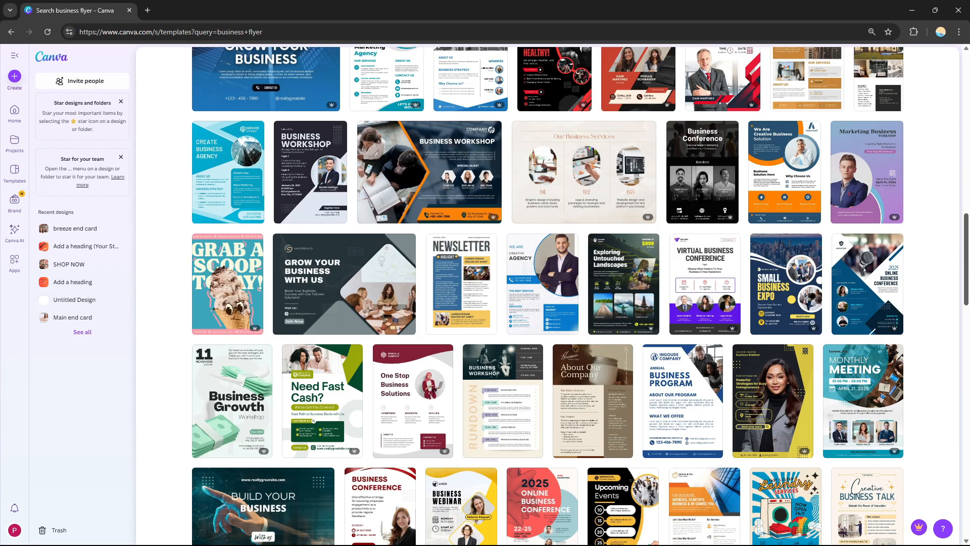
scroll(446, 447, down, 6)
scroll(959, 488, down, 6)
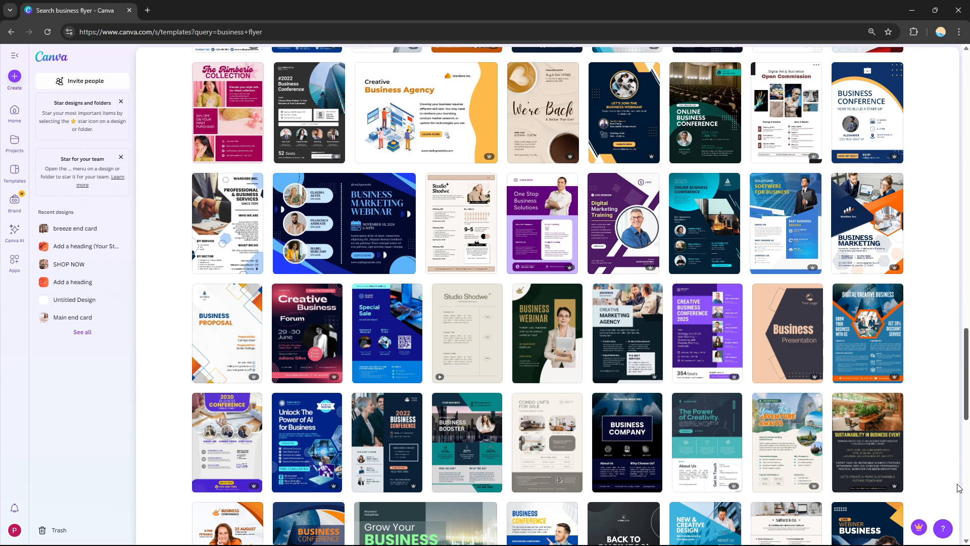
scroll(959, 487, down, 15)
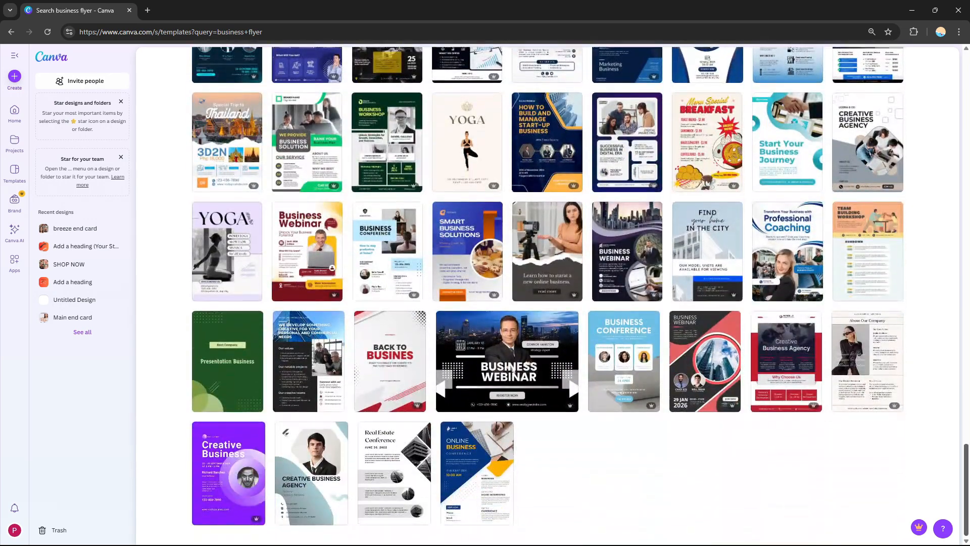
scroll(548, 295, up, 20)
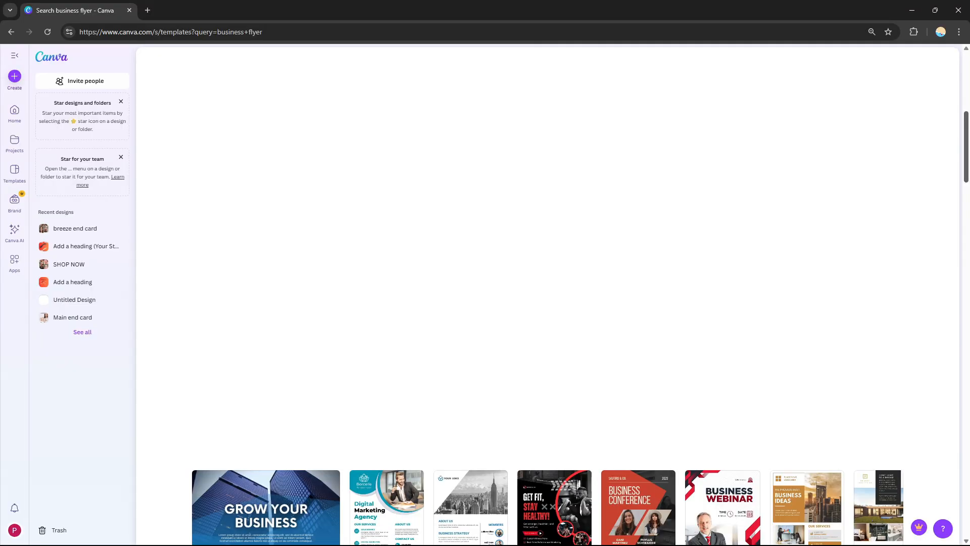
scroll(547, 296, up, 10)
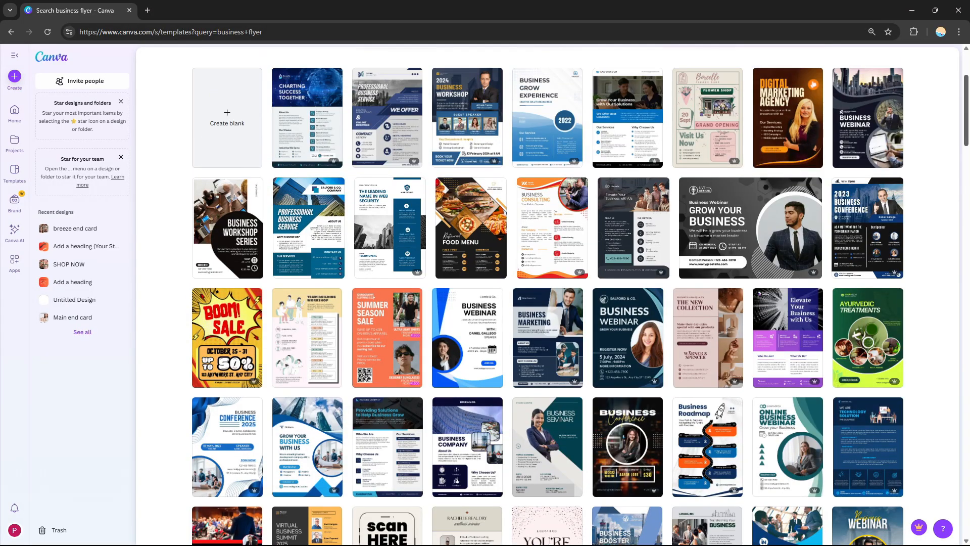
mouse_move(966, 165)
mouse_down()
mouse_move(966, 151)
mouse_move(962, 172)
mouse_up()
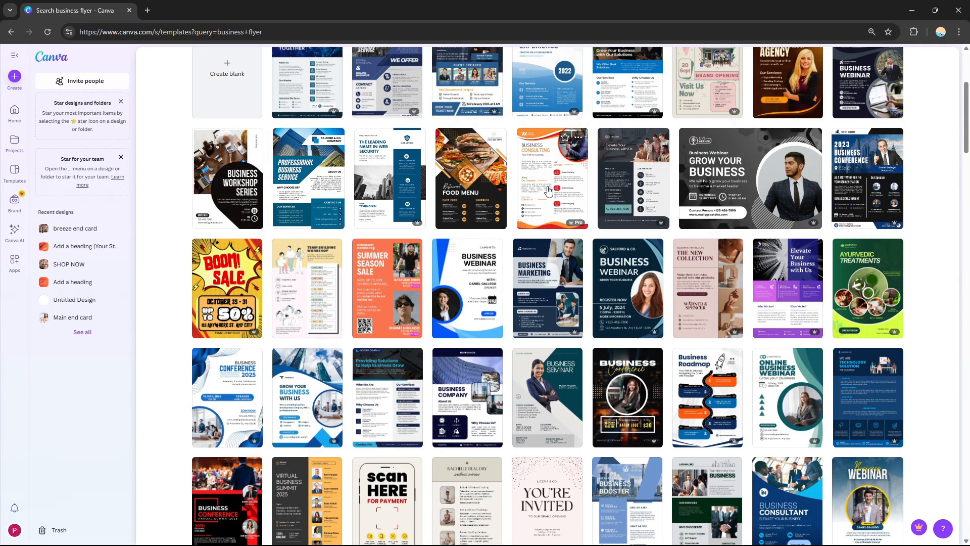
- Open the Orange Modern Business Consulting Flyer template, review its print options, and start customizing it
click(554, 172)
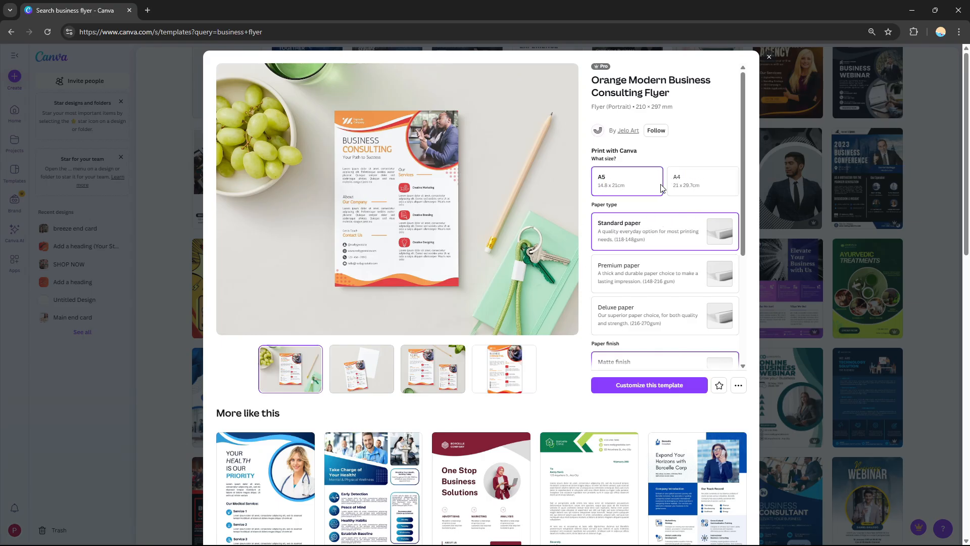
drag(742, 190, 743, 217)
scroll(742, 217, down, 1)
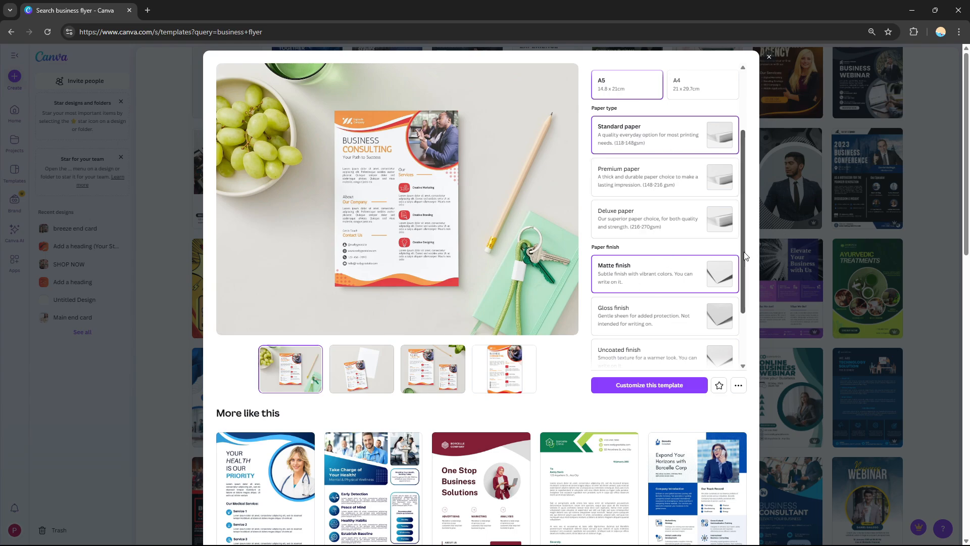
drag(745, 249, 738, 325)
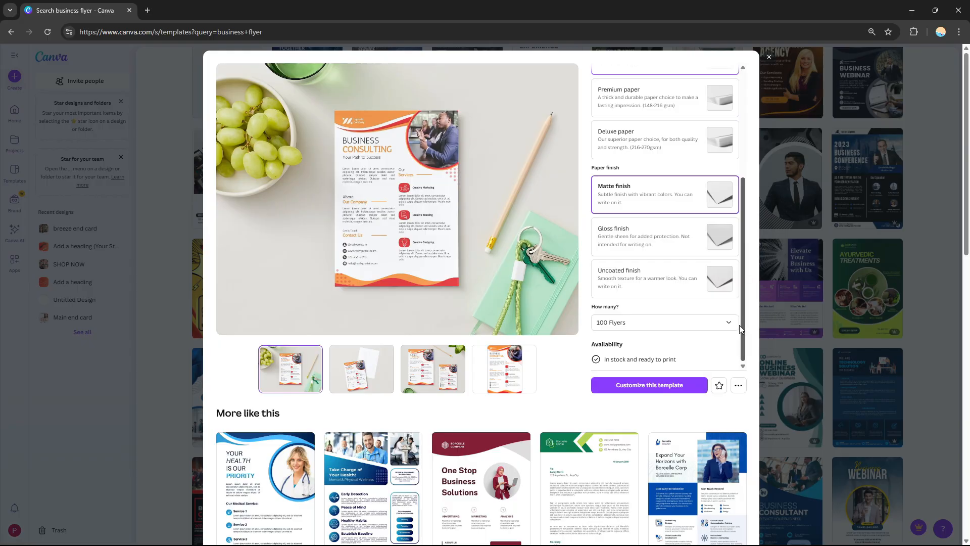
drag(743, 282, 748, 314)
scroll(723, 273, up, 3)
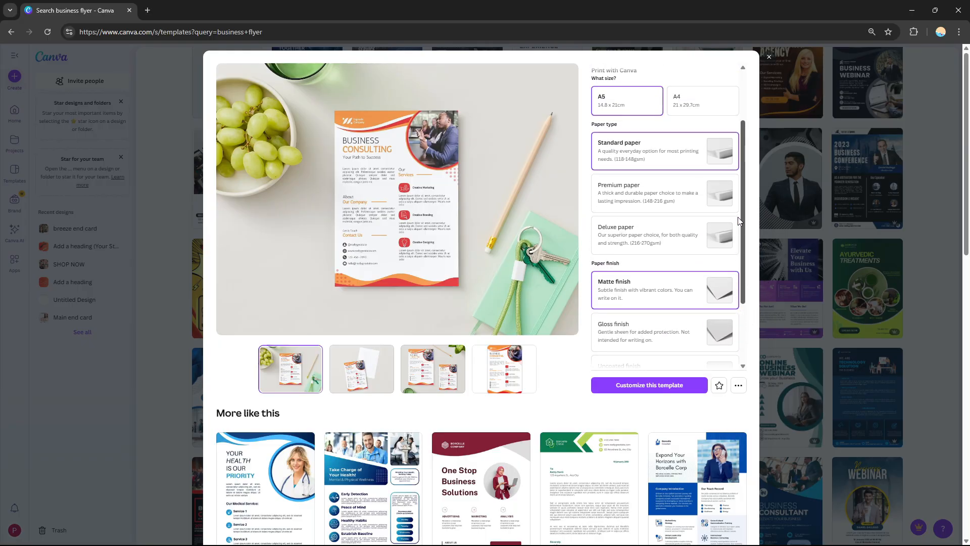
click(651, 388)
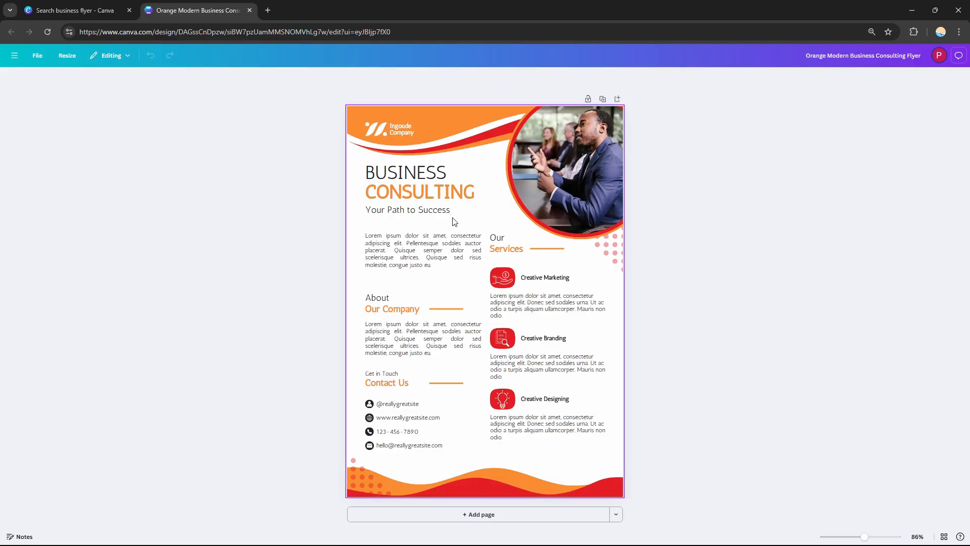
- Rename the company name in the flyer's logo to "My Company"
click(406, 126)
click(406, 126)
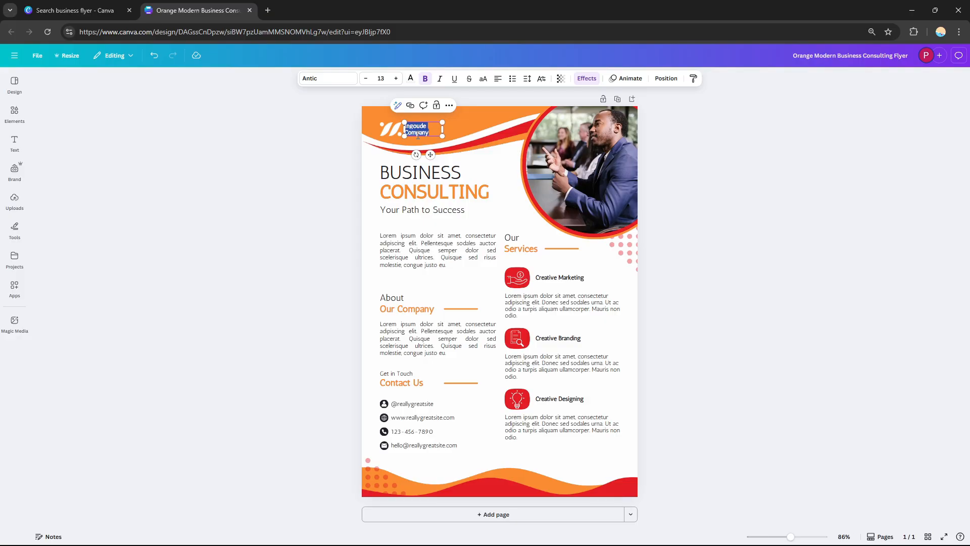
text(Pet)
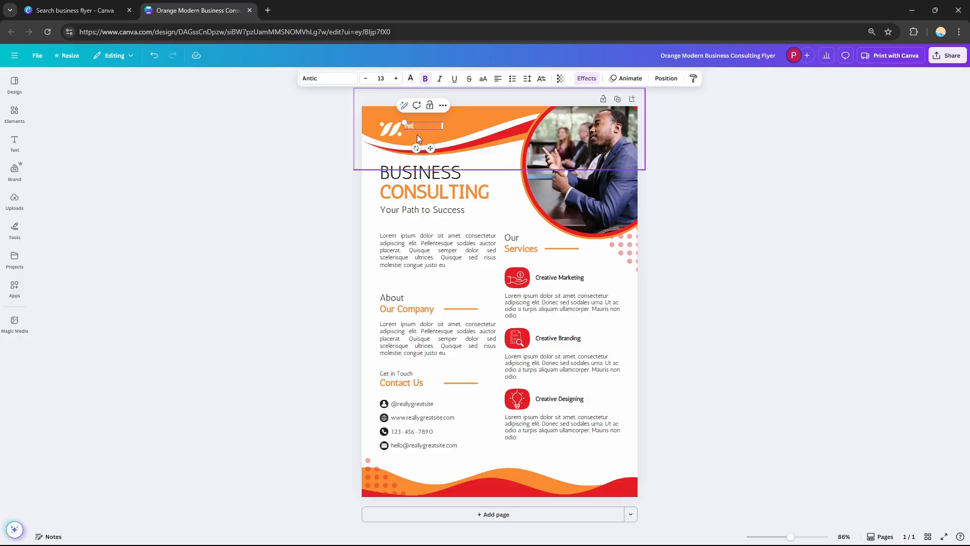
key(BackSpace)
key(BackSpace)
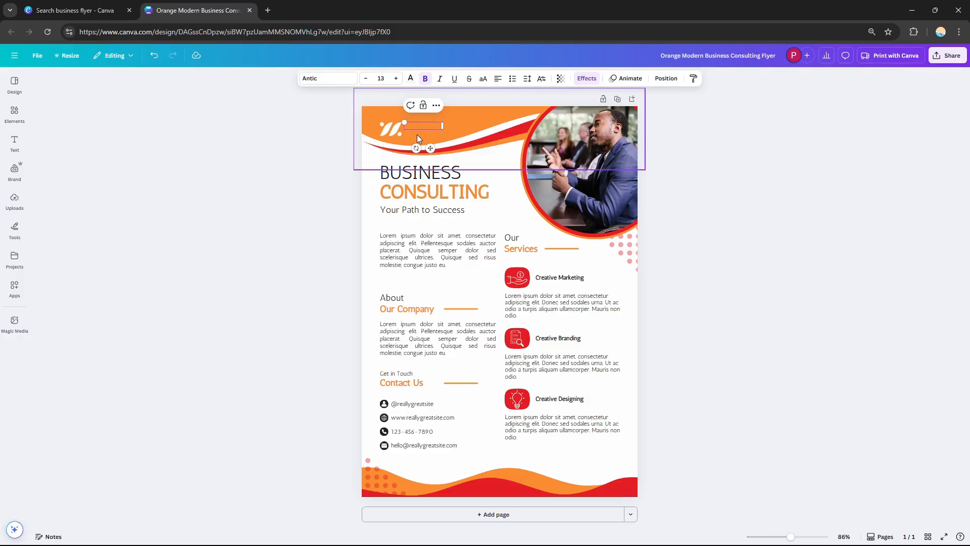
text(My Company)
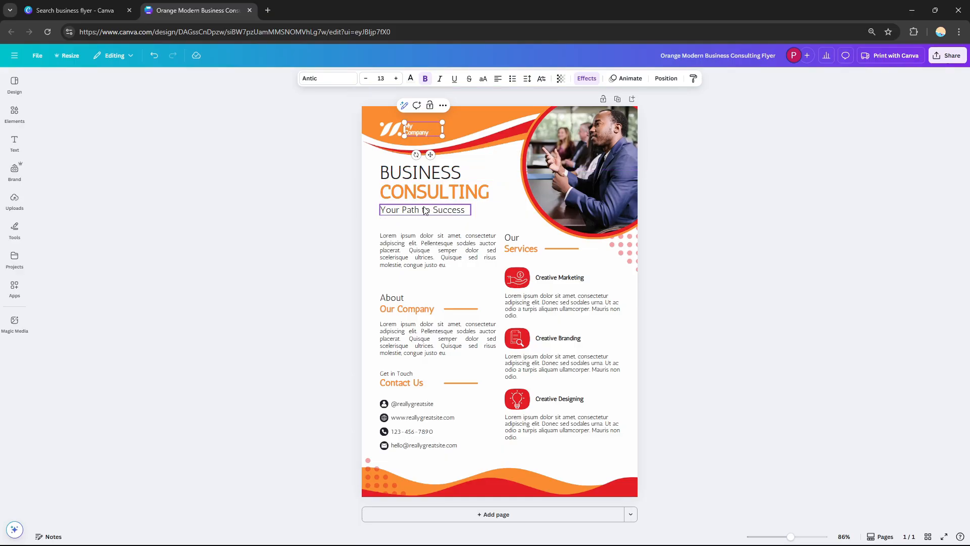
- Replace the heading word BUSINESS with ELECTRONICS and widen its text box so it fits on one line
double_click(430, 182)
click(397, 168)
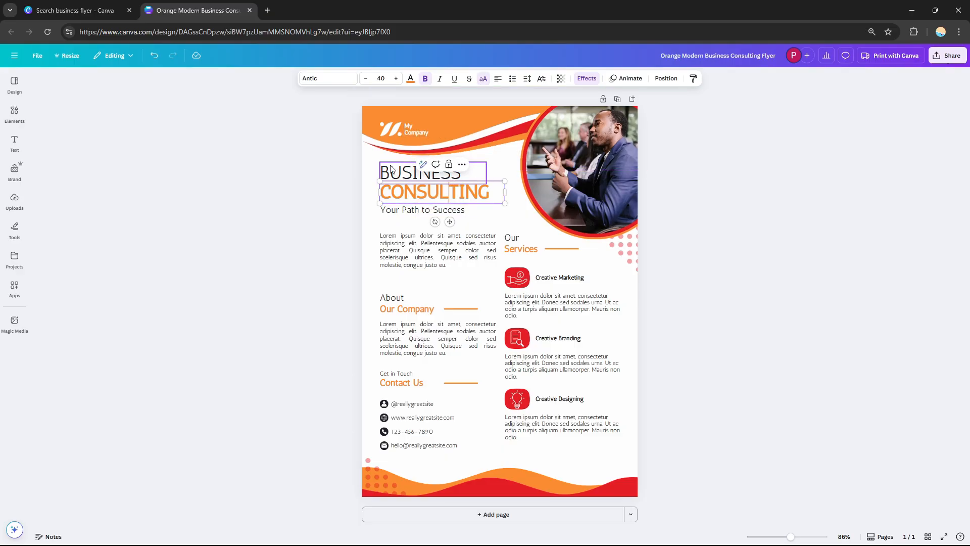
double_click(397, 167)
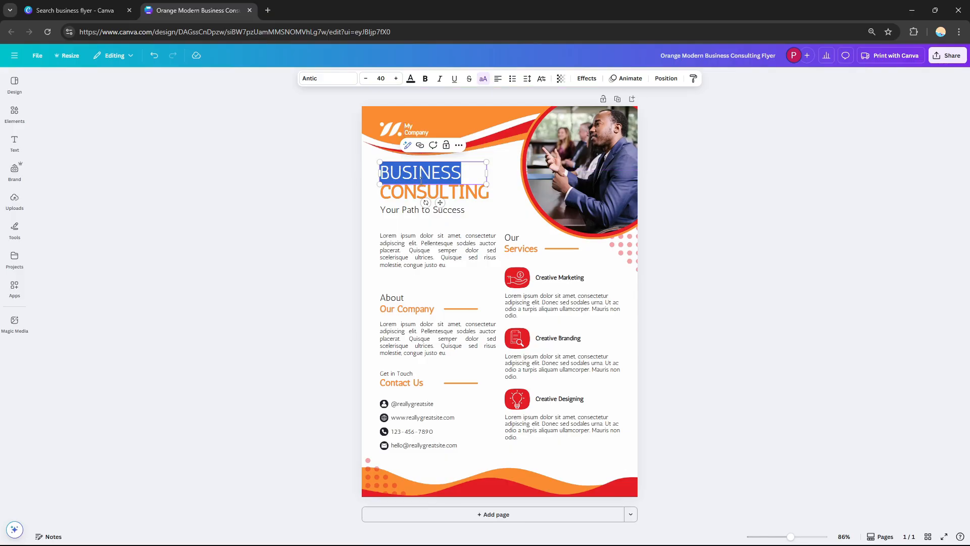
text(ELEC)
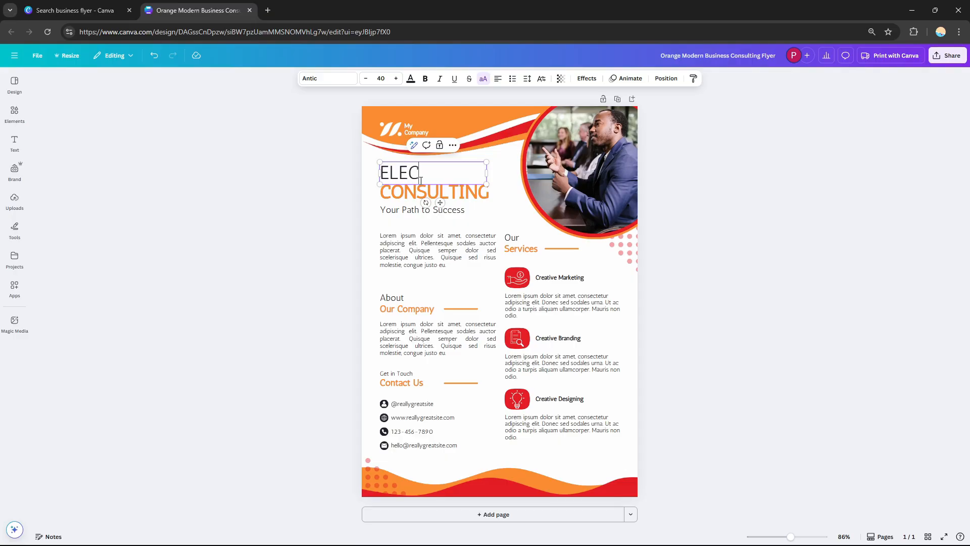
text(TRONICS)
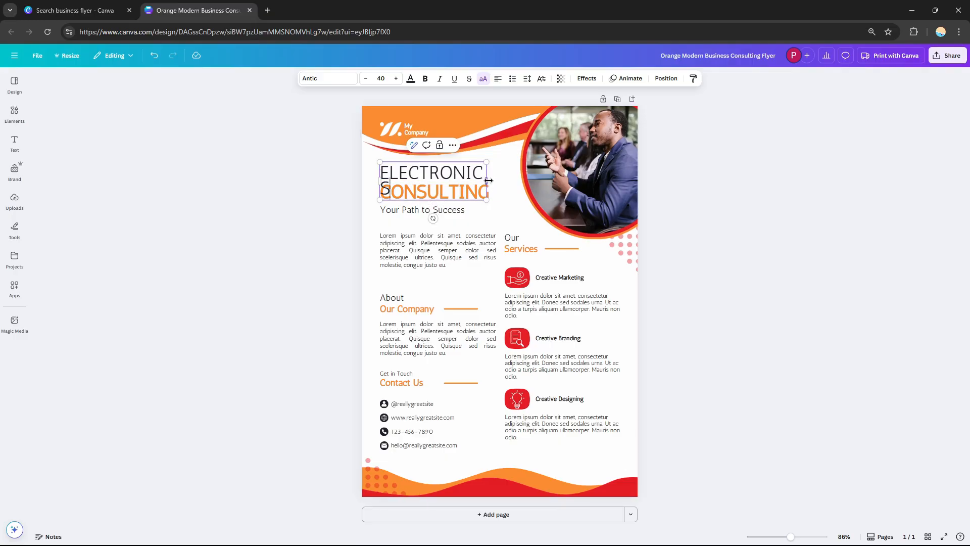
drag(487, 181, 501, 183)
- Replace the orange heading word CONSULTING with CAMPAIGN
click(451, 197)
double_click(451, 194)
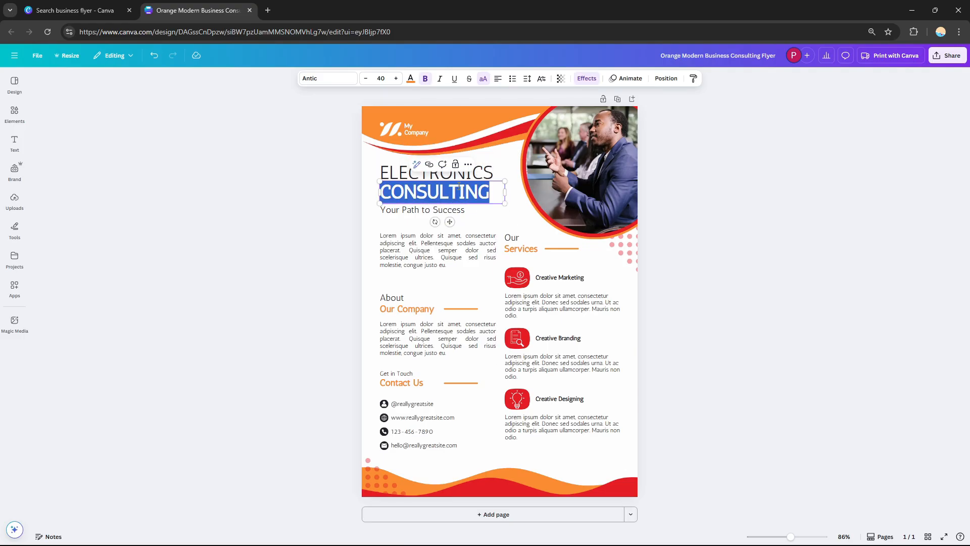
text(CAMPAIGN)
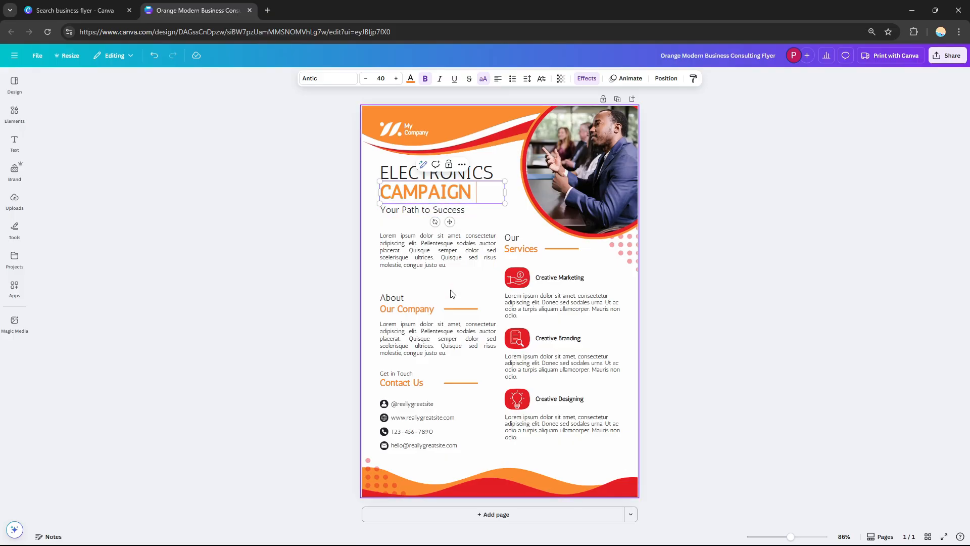
- Select the CAMPAIGN heading and the wave decorations, deleting the accidental duplicate of the CAMPAIGN heading
click(452, 294)
click(442, 196)
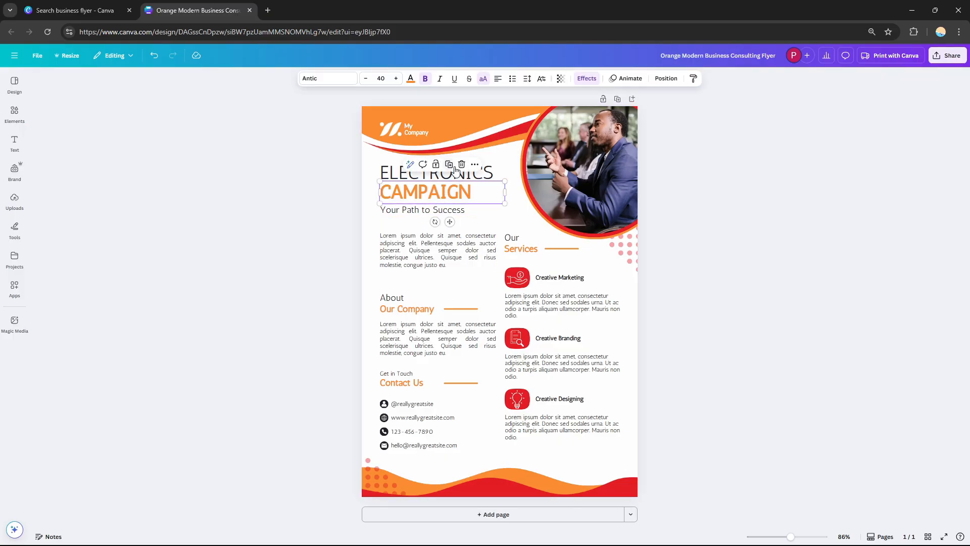
click(453, 168)
click(468, 125)
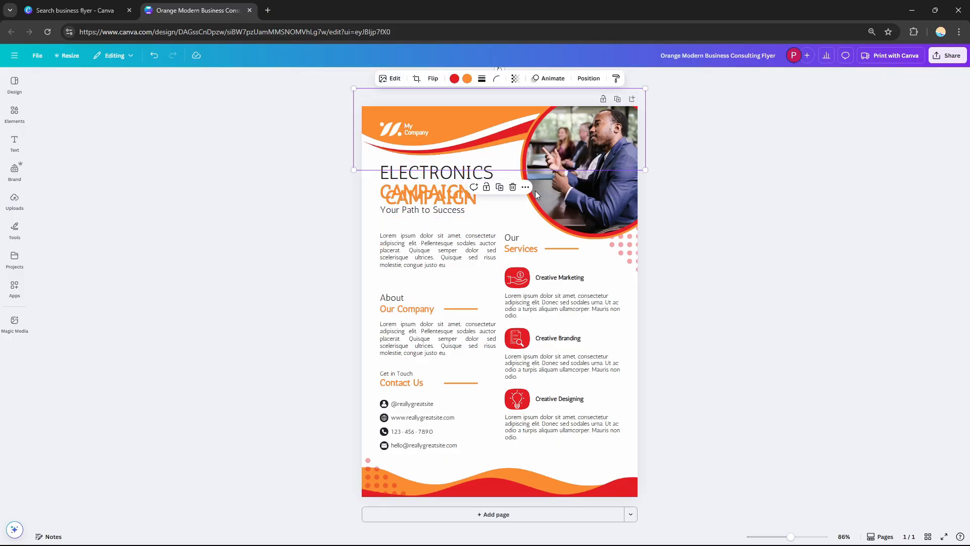
click(440, 486)
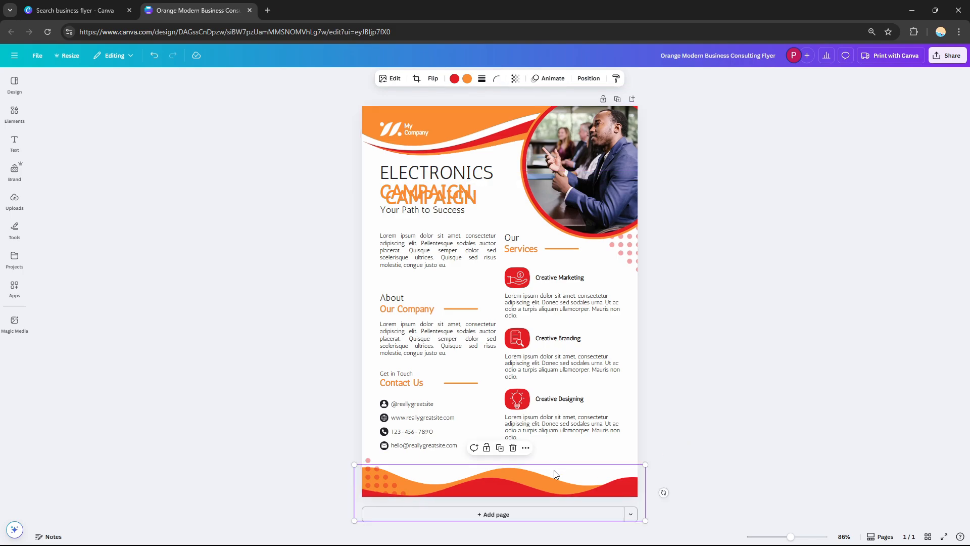
click(474, 127)
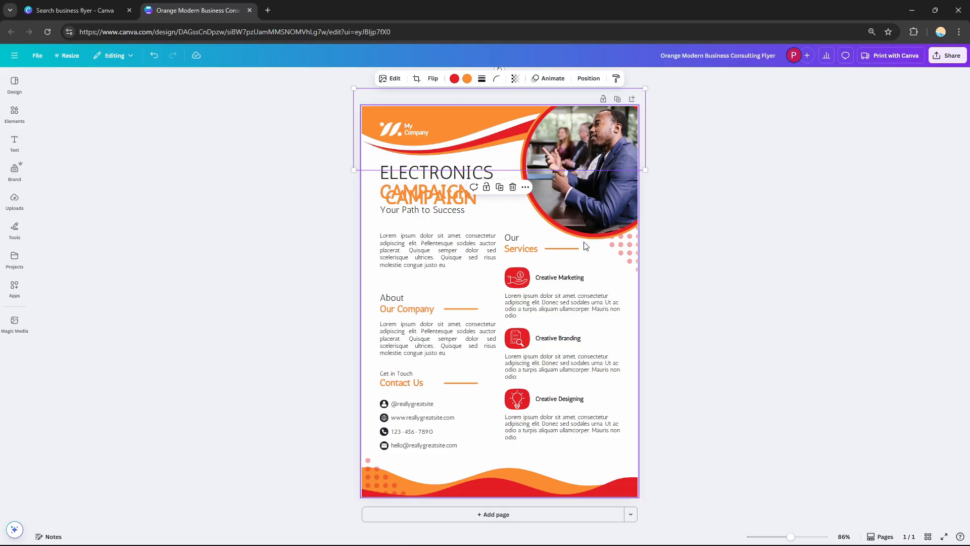
click(593, 214)
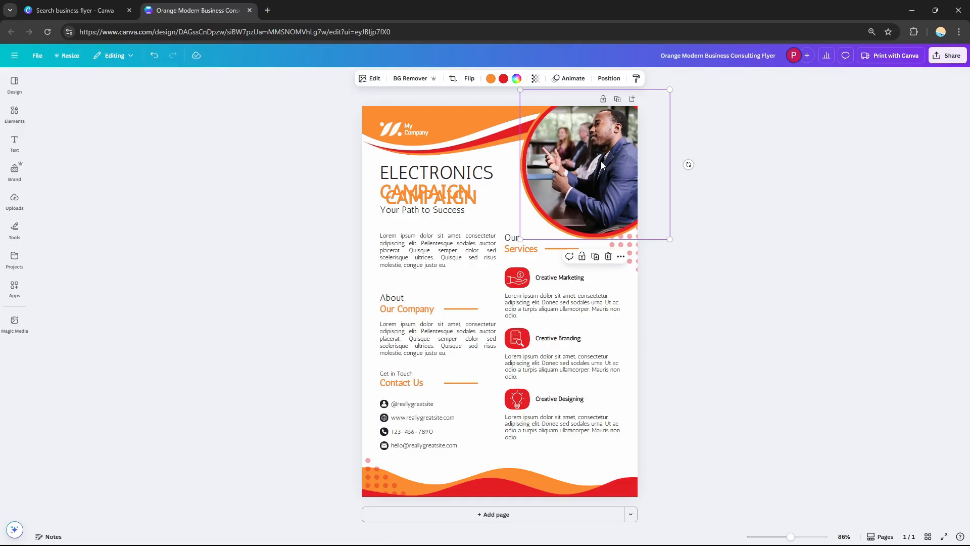
click(455, 195)
key(Delete)
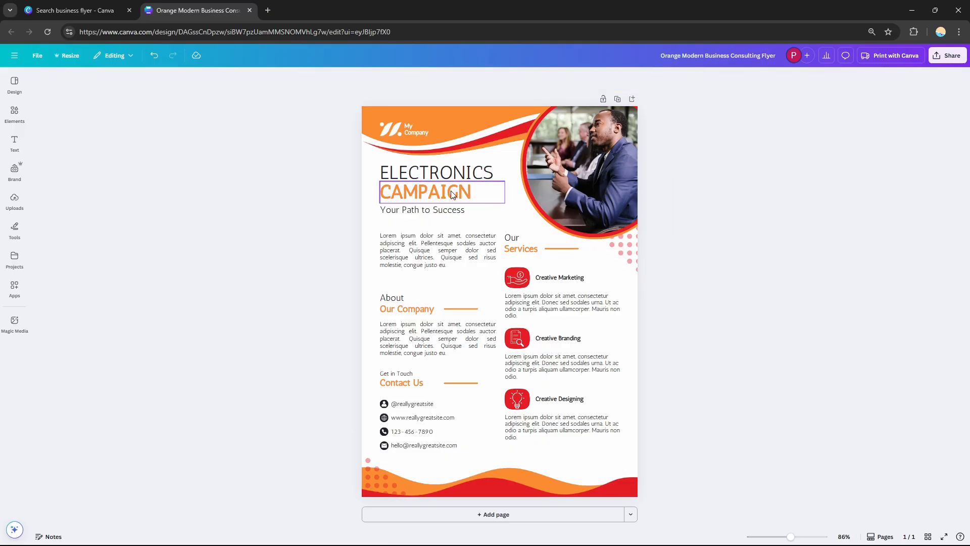
- Detach the meeting photo from the circular frame and remove it, leaving the frame empty
click(6, 203)
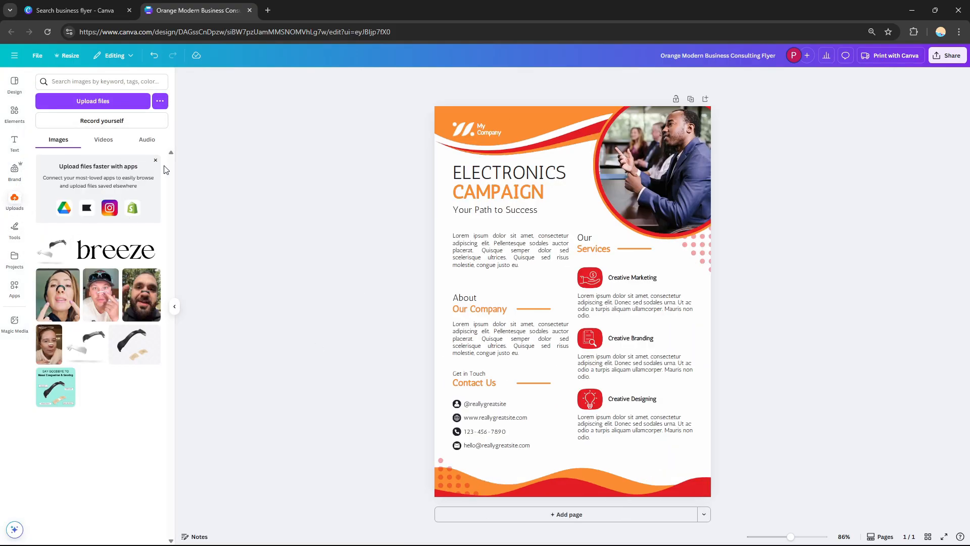
click(687, 147)
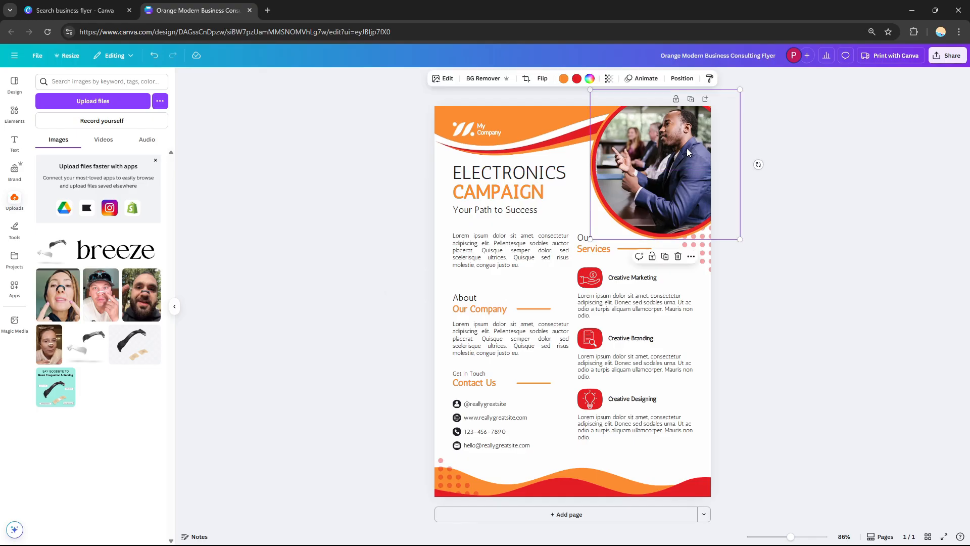
drag(686, 148, 651, 155)
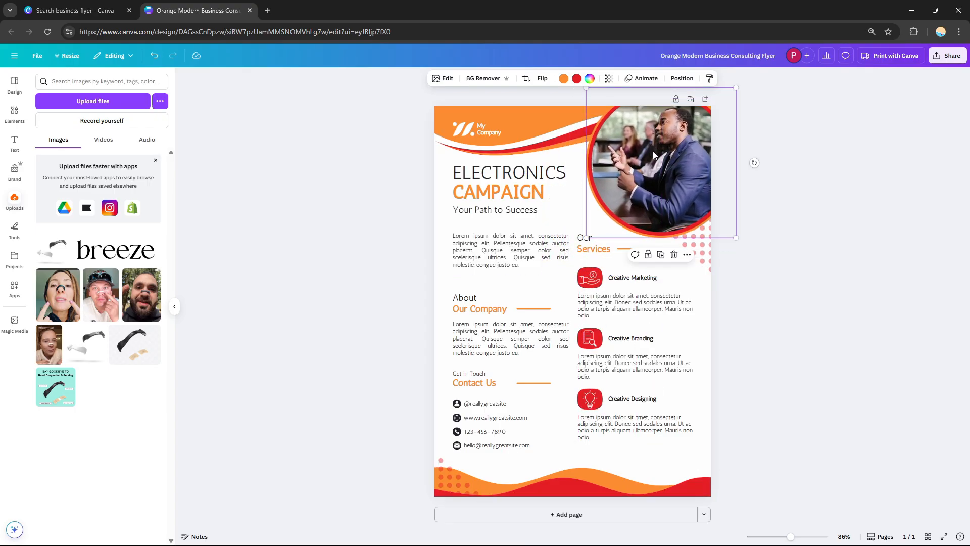
right_click(653, 156)
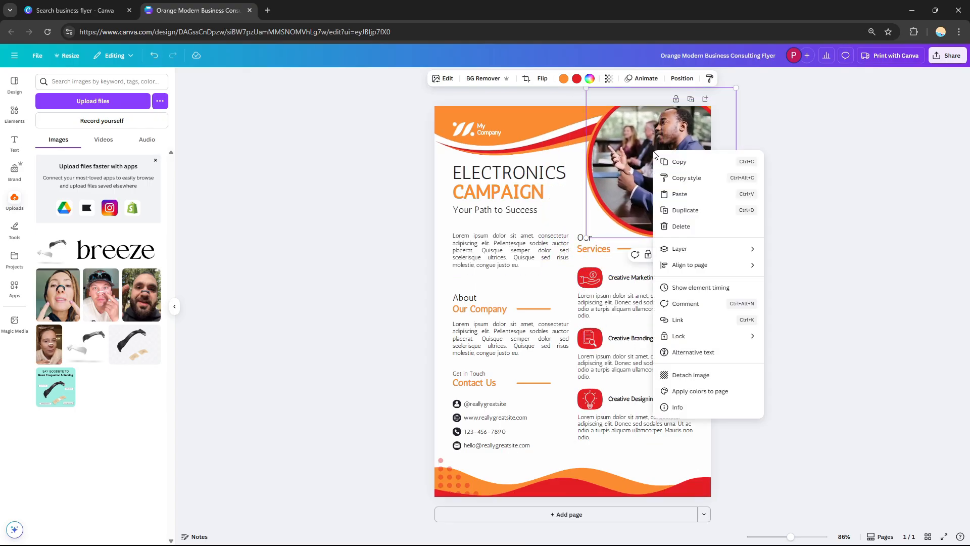
click(699, 378)
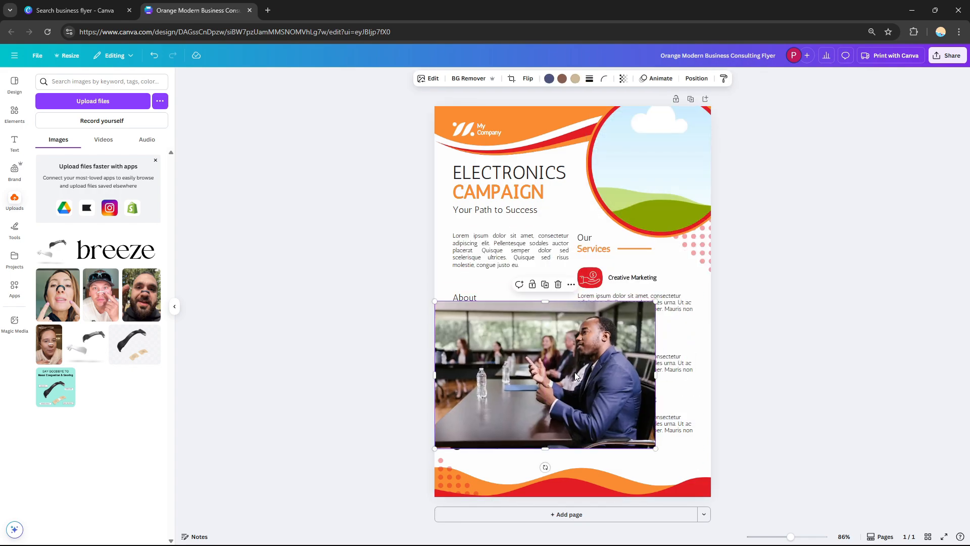
drag(575, 373, 579, 372)
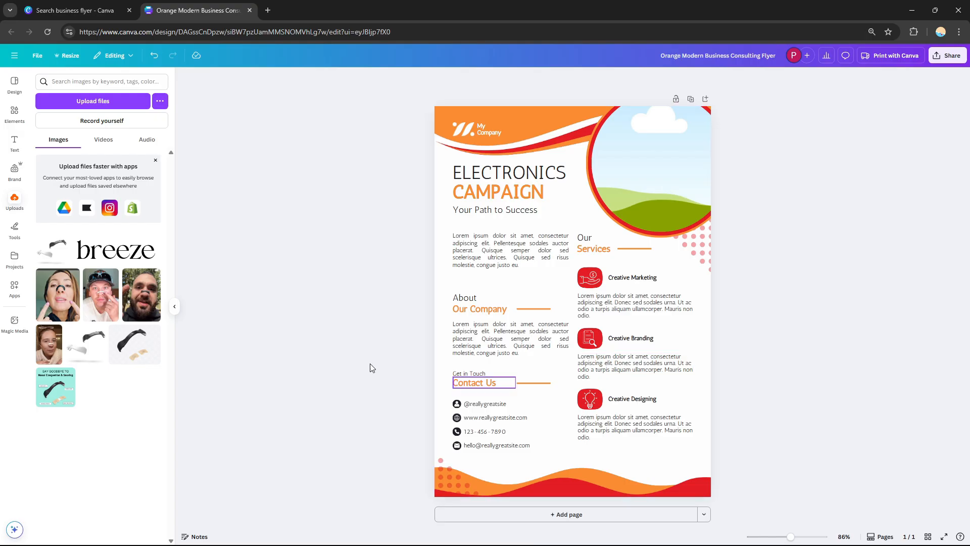
- Upload a new image and drop it into the empty circular photo frame
click(80, 104)
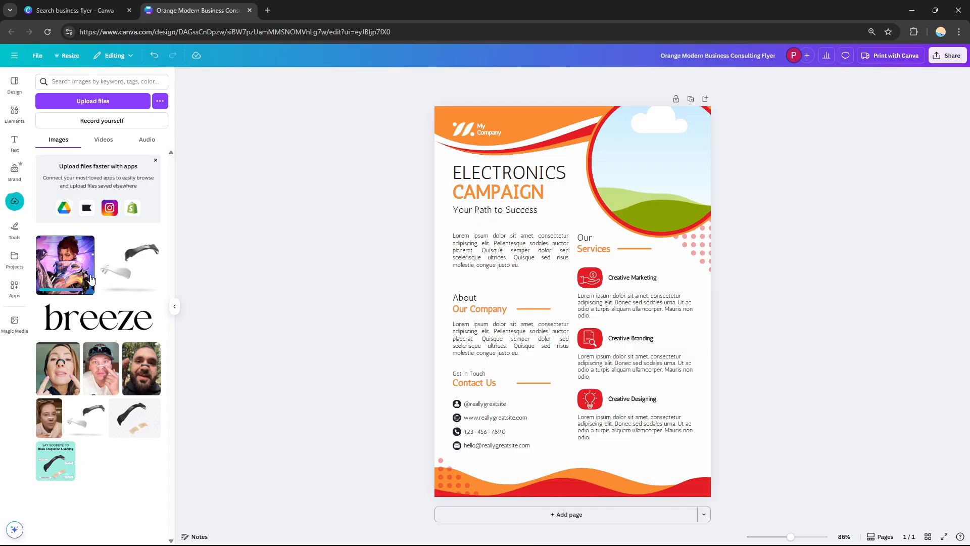
drag(74, 277, 640, 181)
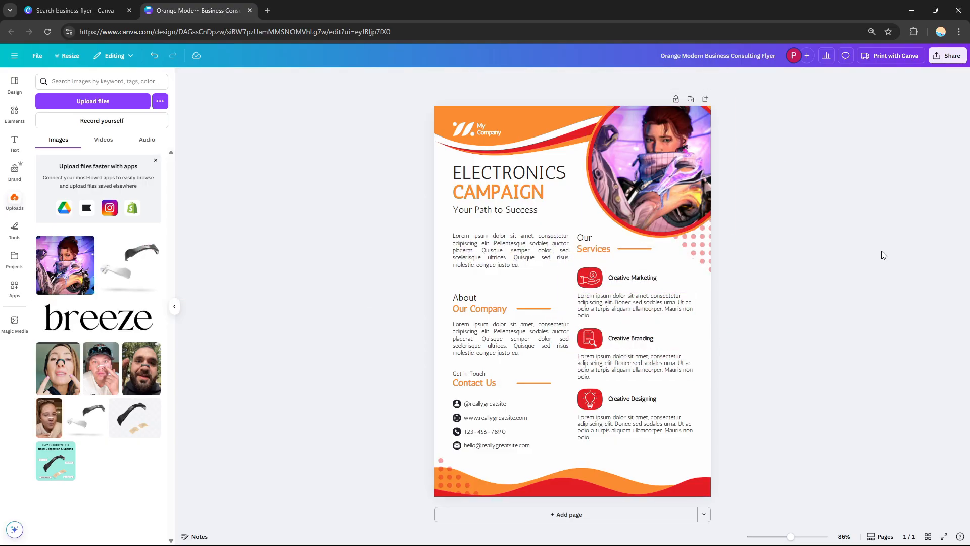
click(689, 189)
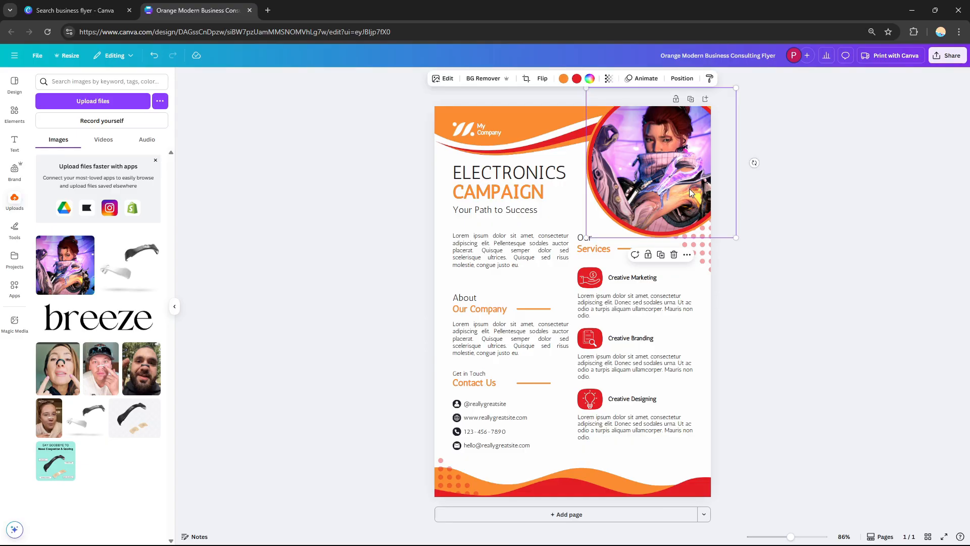
click(896, 243)
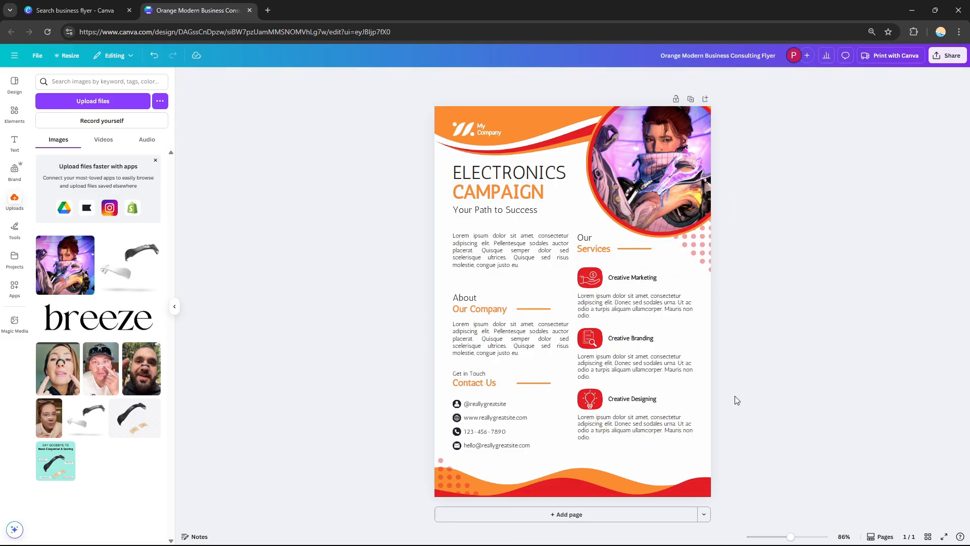
- Zoom in and browse the Text, Elements and Apps panels for items to add
click(795, 537)
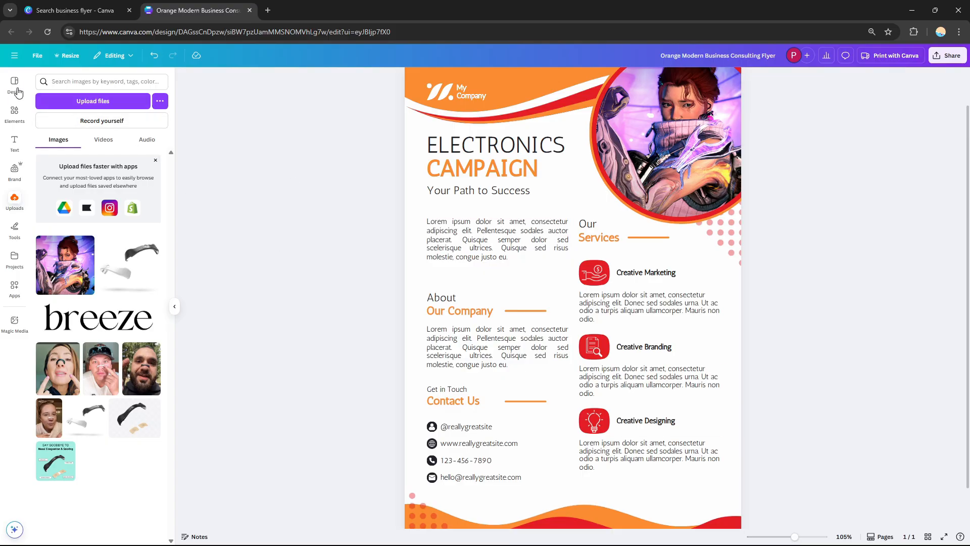
click(15, 144)
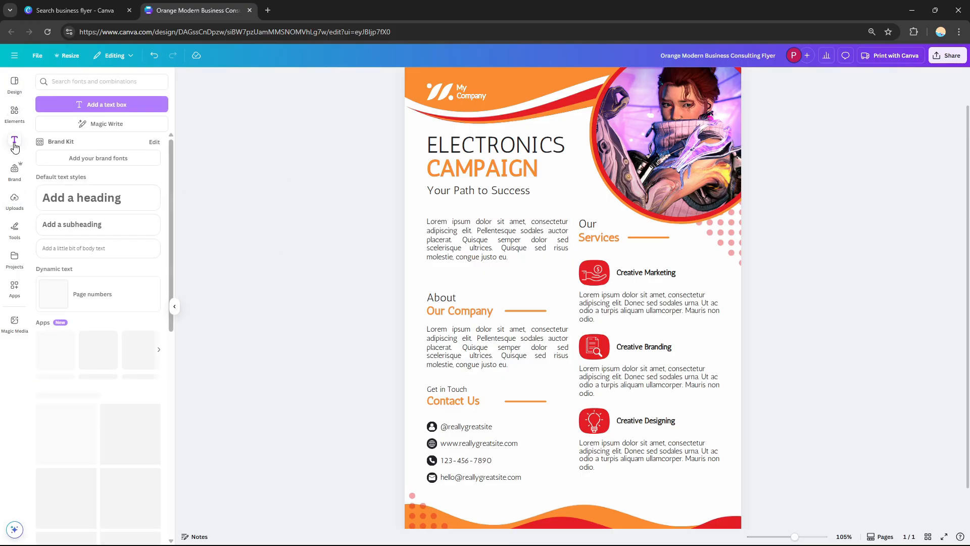
click(14, 112)
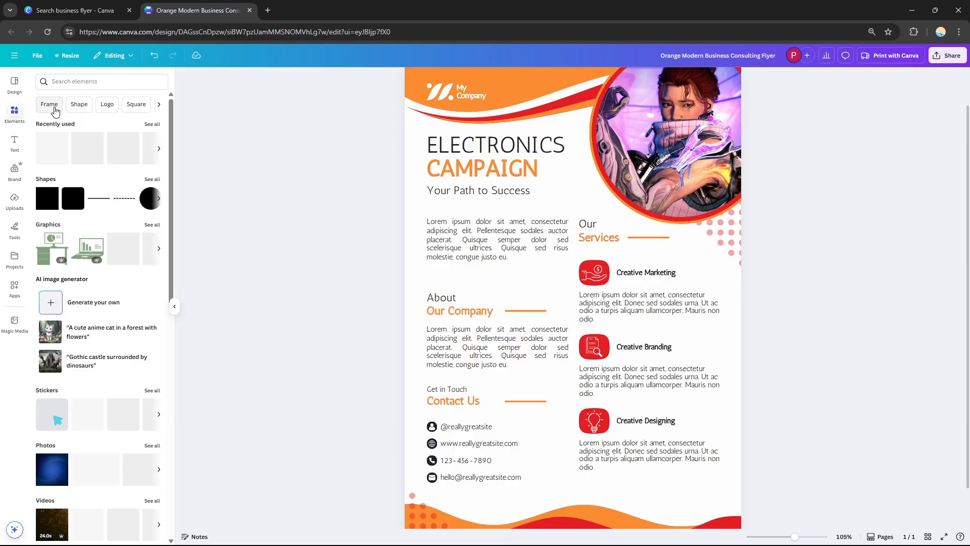
click(113, 105)
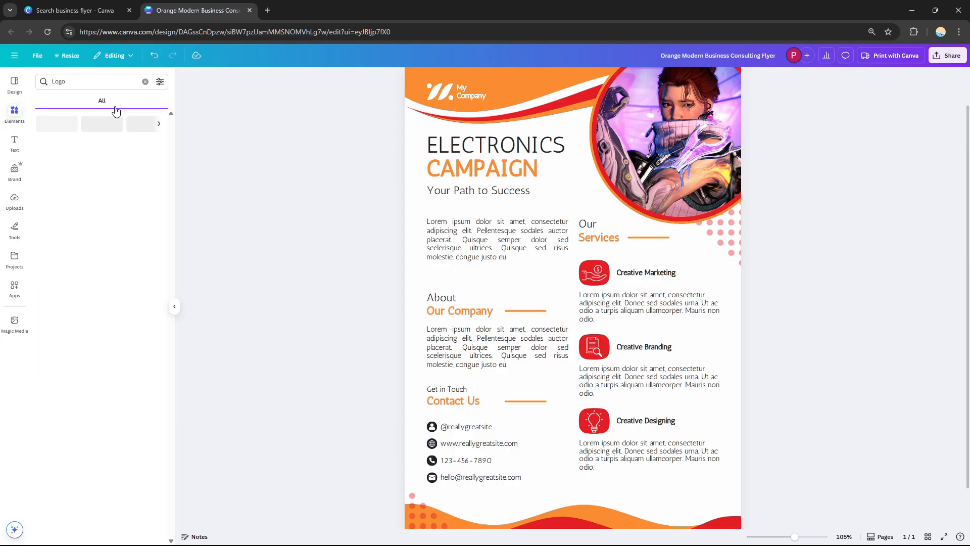
click(146, 82)
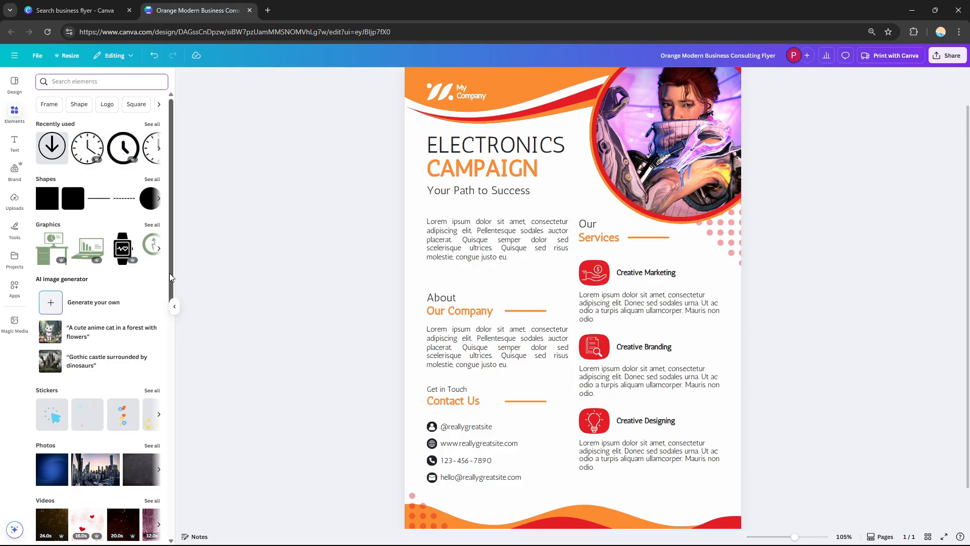
drag(169, 273, 205, 265)
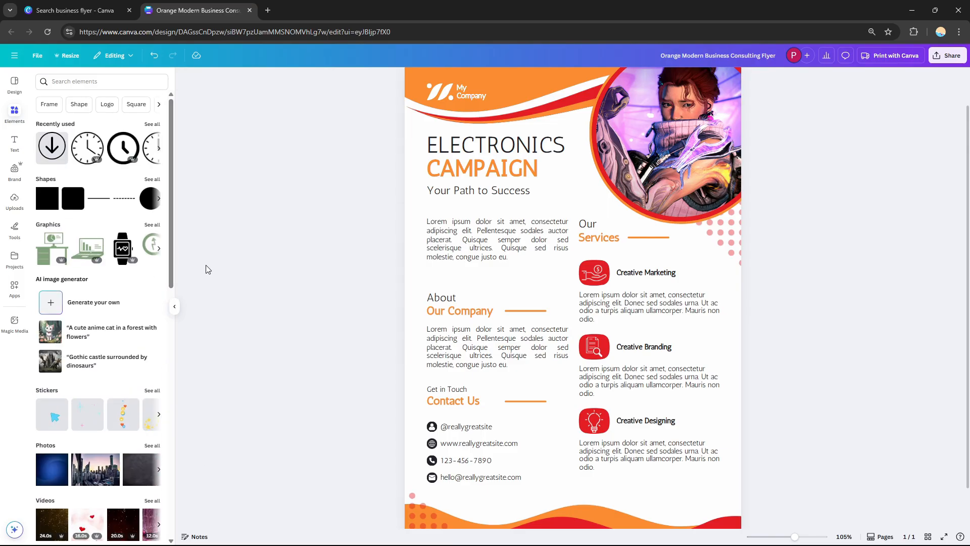
click(14, 288)
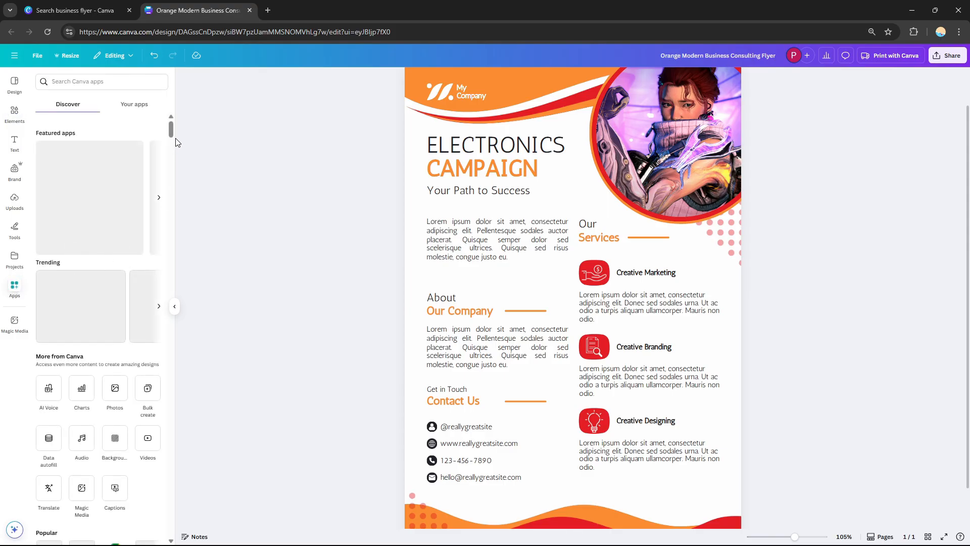
drag(173, 130, 172, 158)
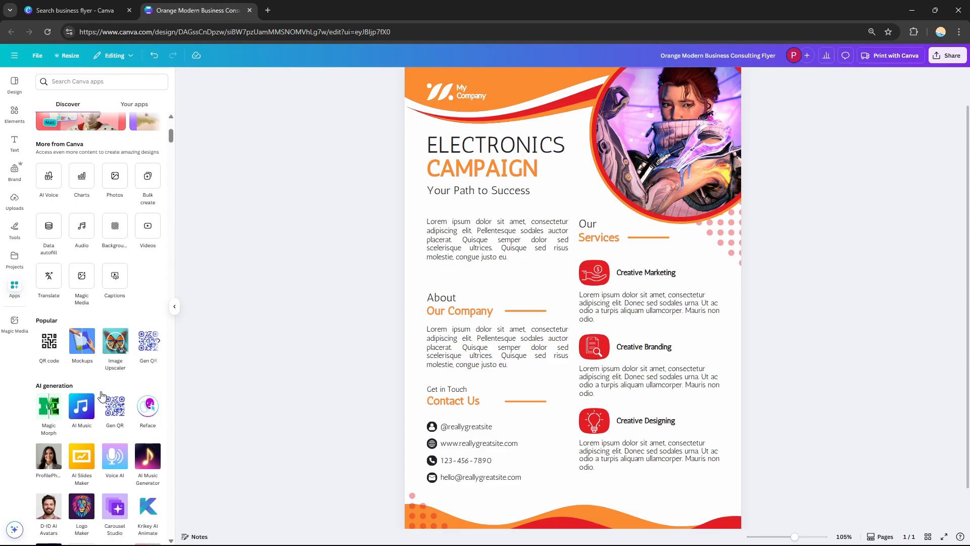
click(176, 308)
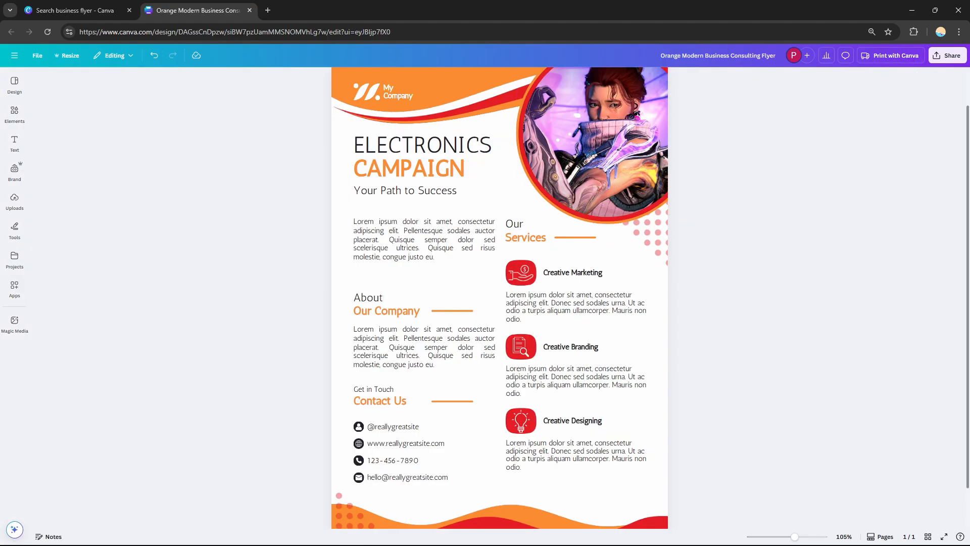
scroll(814, 158, up, 2)
scroll(966, 272, down, 3)
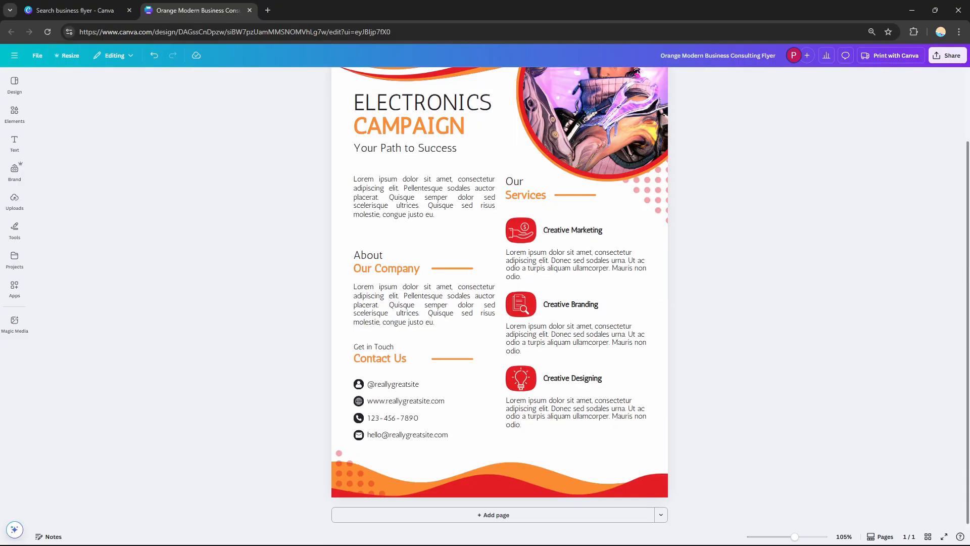
scroll(966, 272, up, 2)
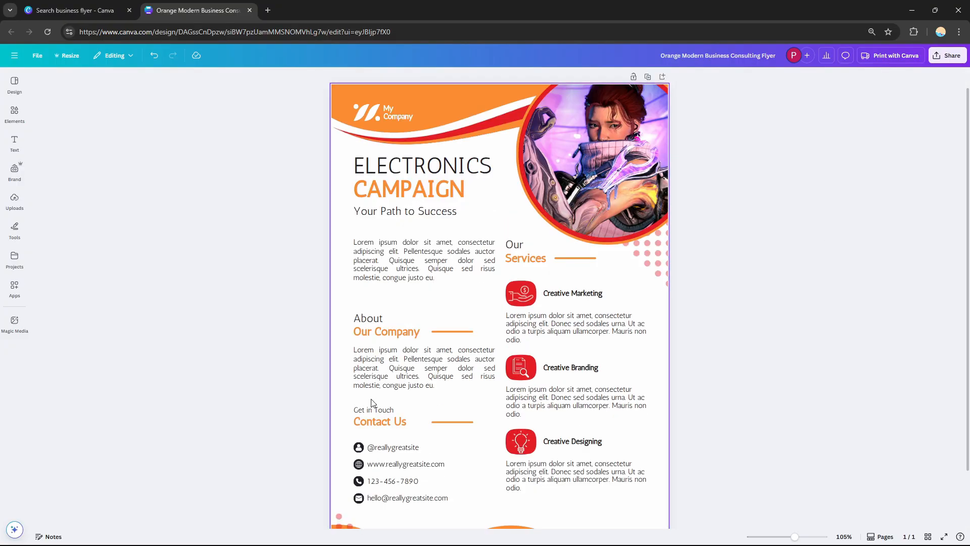
- Inspect the flyer's body text, contact lines and service text boxes one by one
click(386, 267)
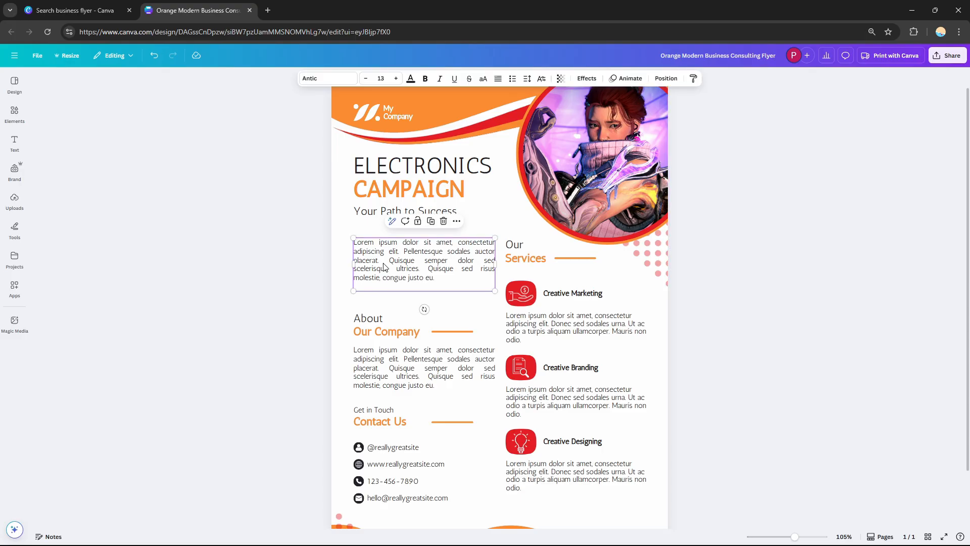
click(393, 372)
click(394, 461)
click(393, 447)
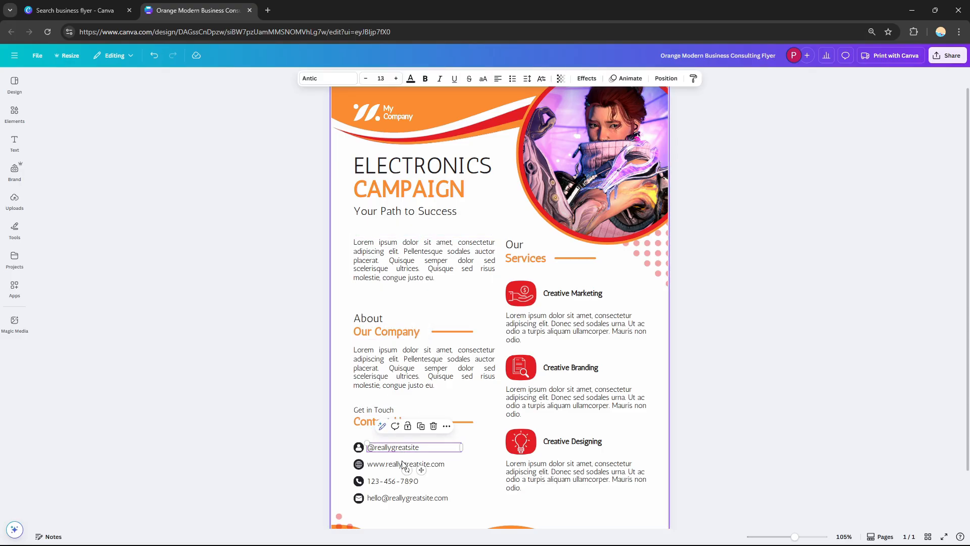
click(399, 464)
click(399, 481)
click(523, 483)
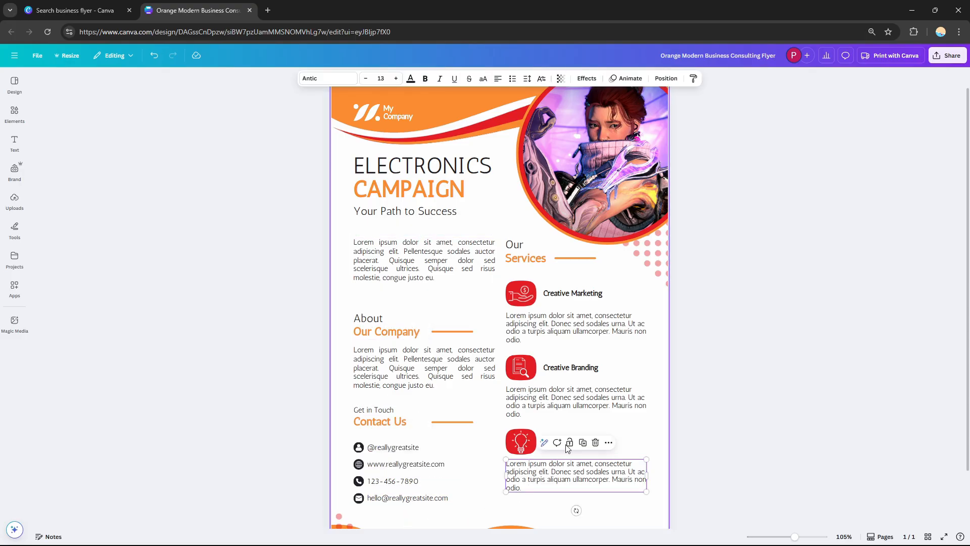
click(571, 441)
click(571, 367)
click(572, 296)
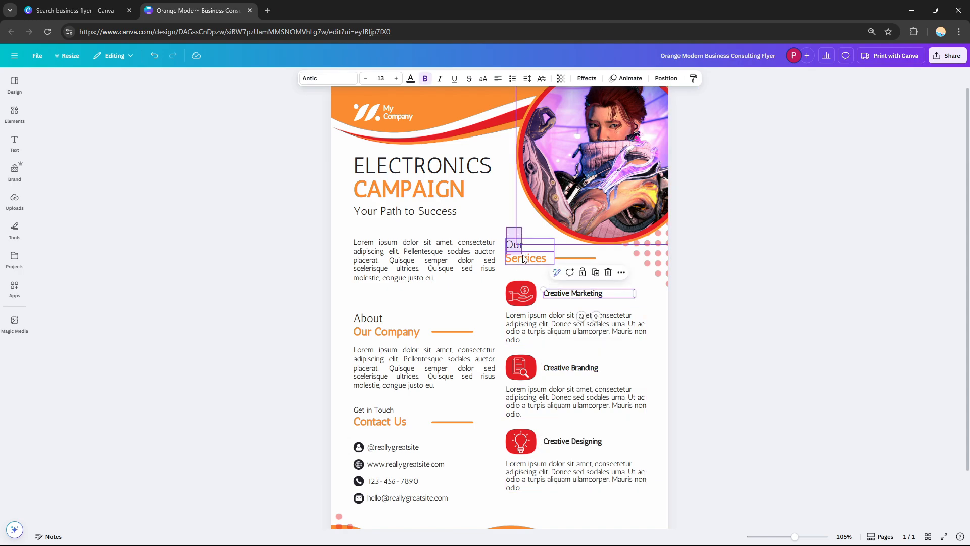
- Nudge the Our Services heading and its orange underline slightly downward
drag(511, 266, 510, 275)
drag(566, 257, 567, 260)
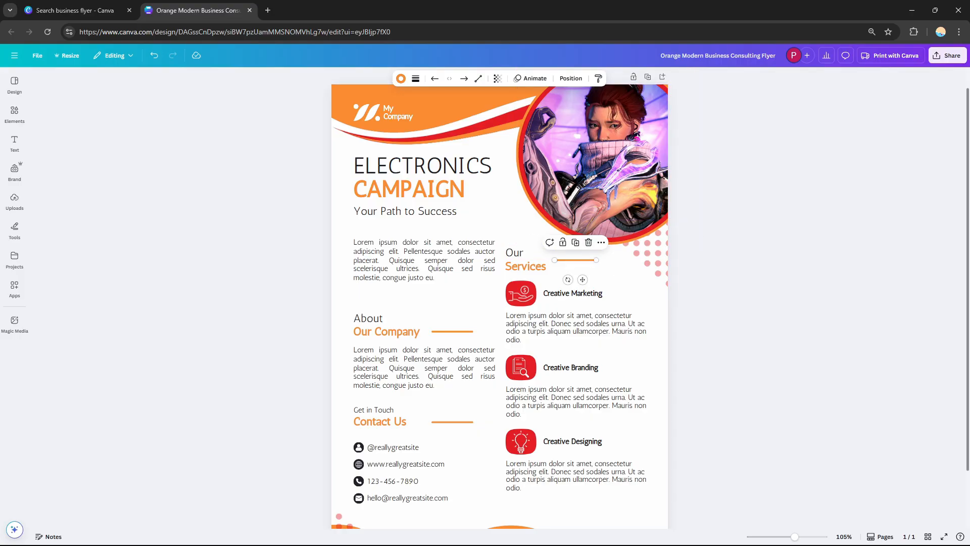
- Download the finished flyer as a PNG file from the share options
scroll(646, 270, down, 2)
scroll(646, 270, up, 2)
drag(968, 138, 968, 132)
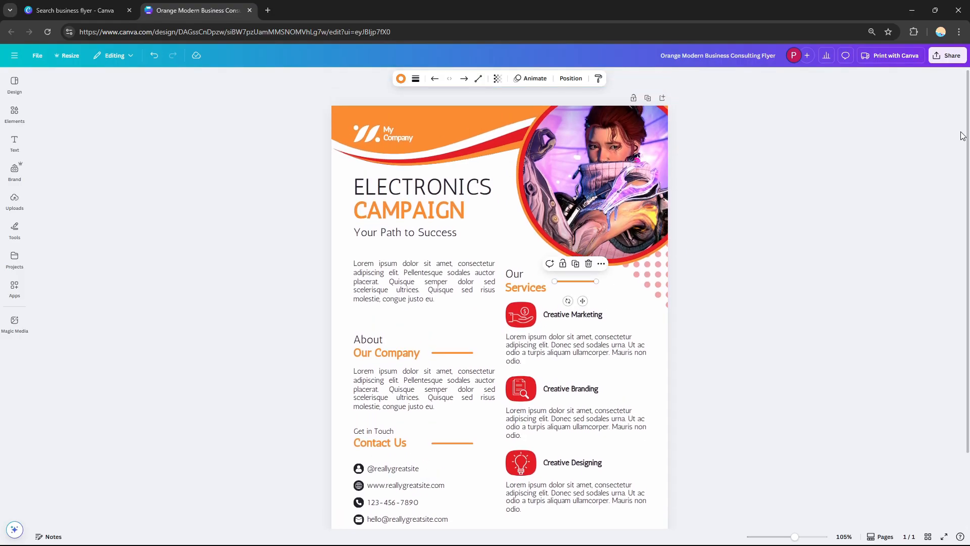
click(948, 59)
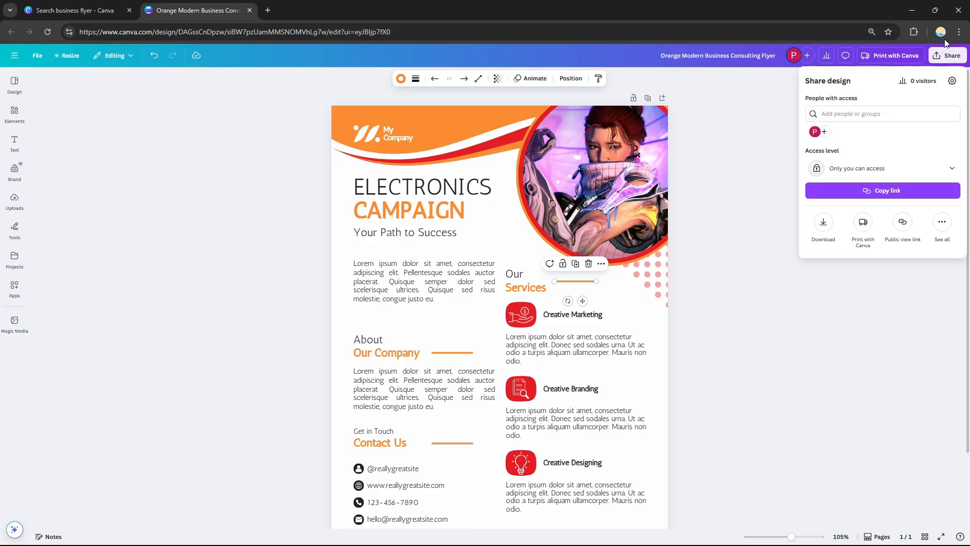
click(824, 223)
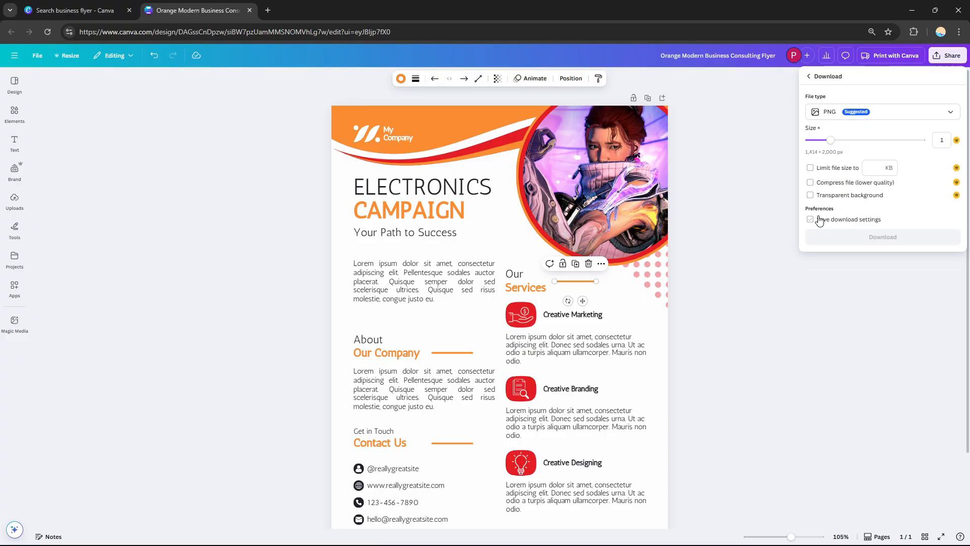
click(881, 238)
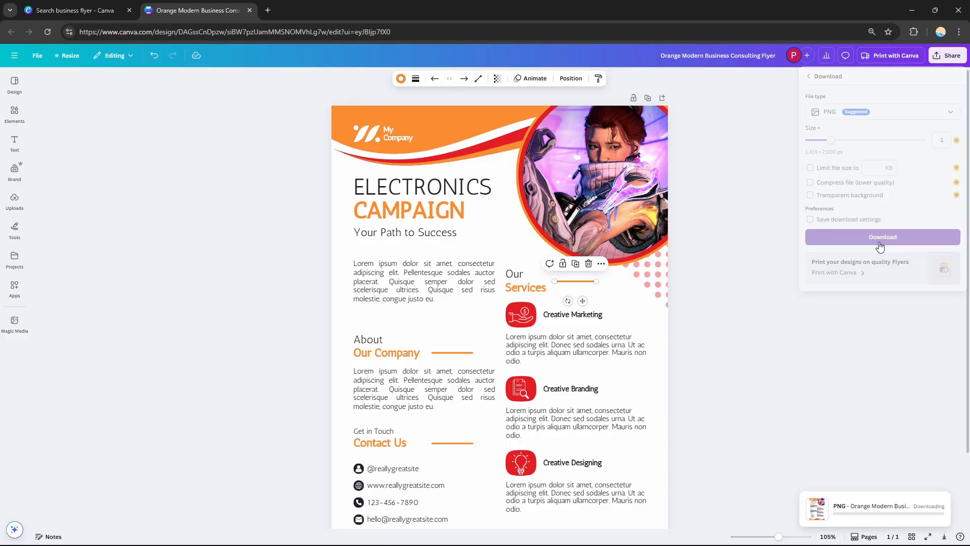